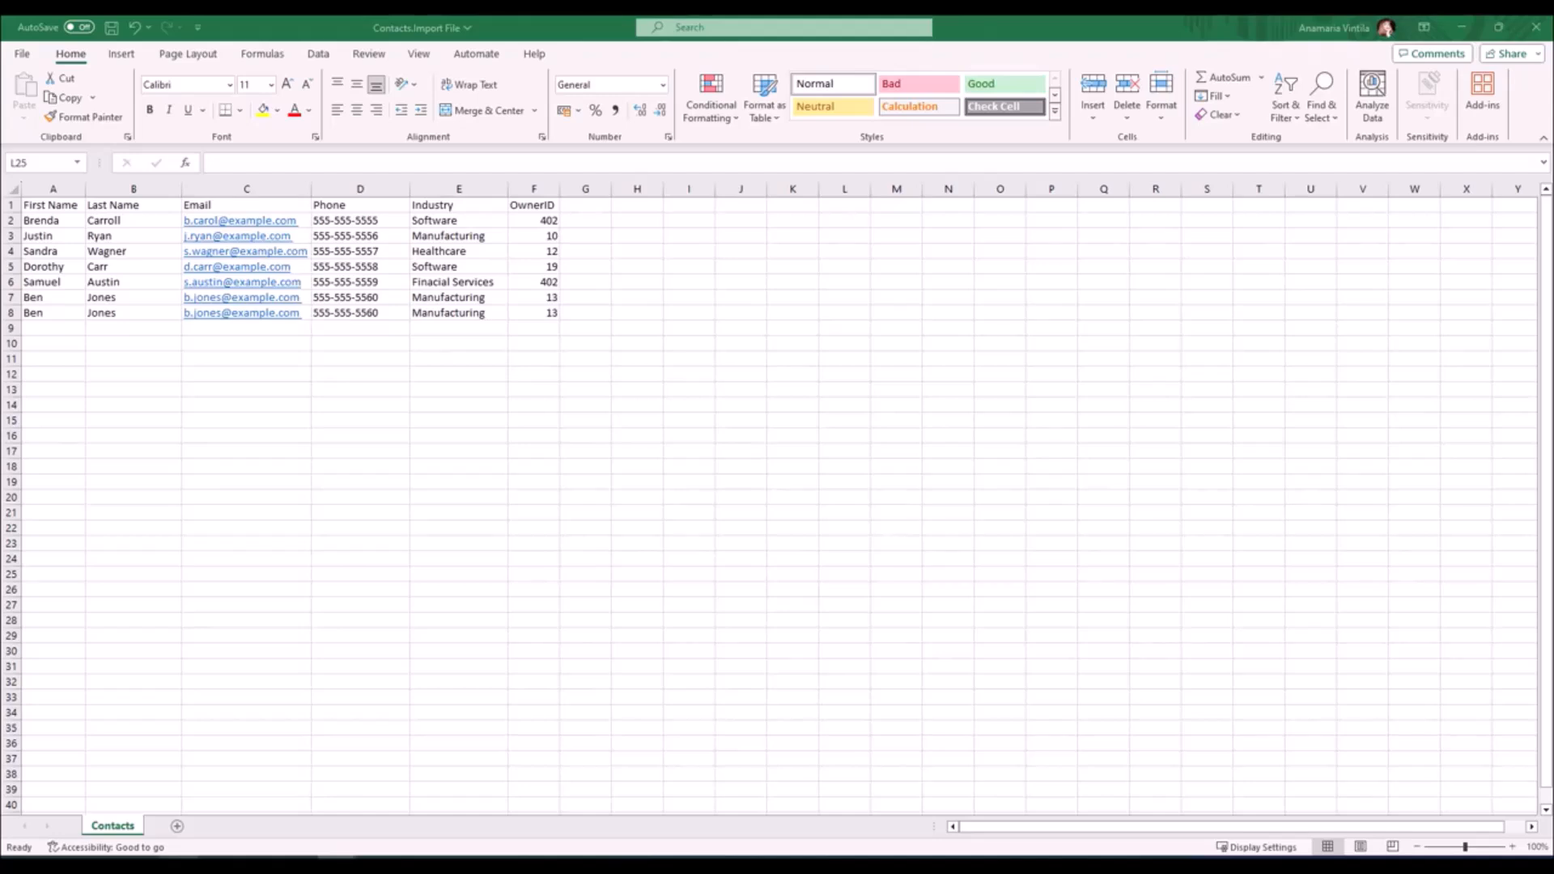
Remove the hyperlinks from the Email column of the Contacts sheet
click(262, 185)
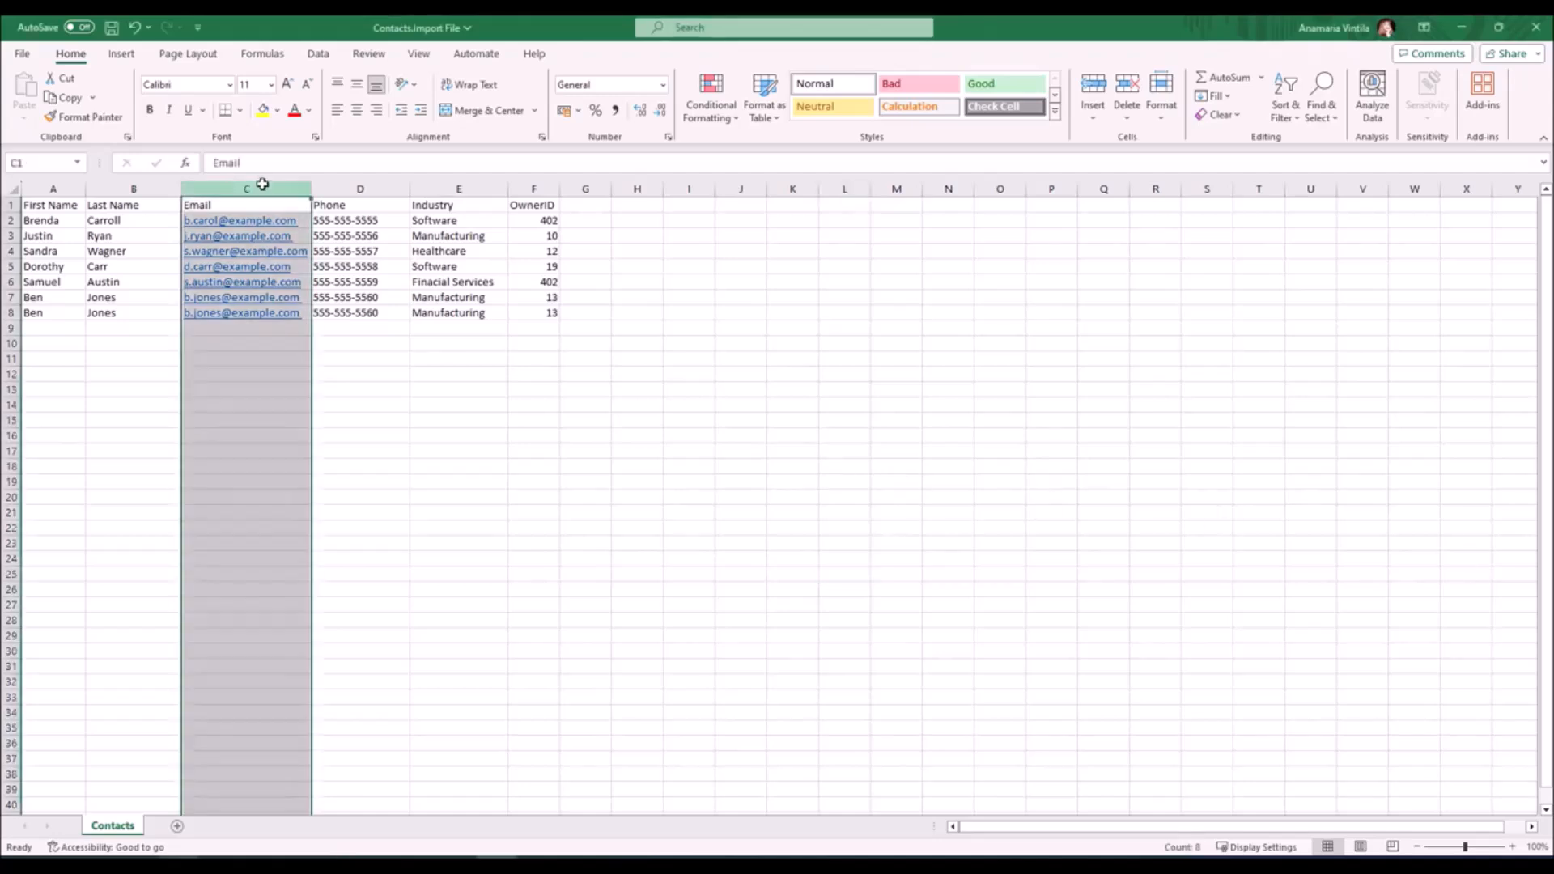
click(1218, 114)
click(1263, 253)
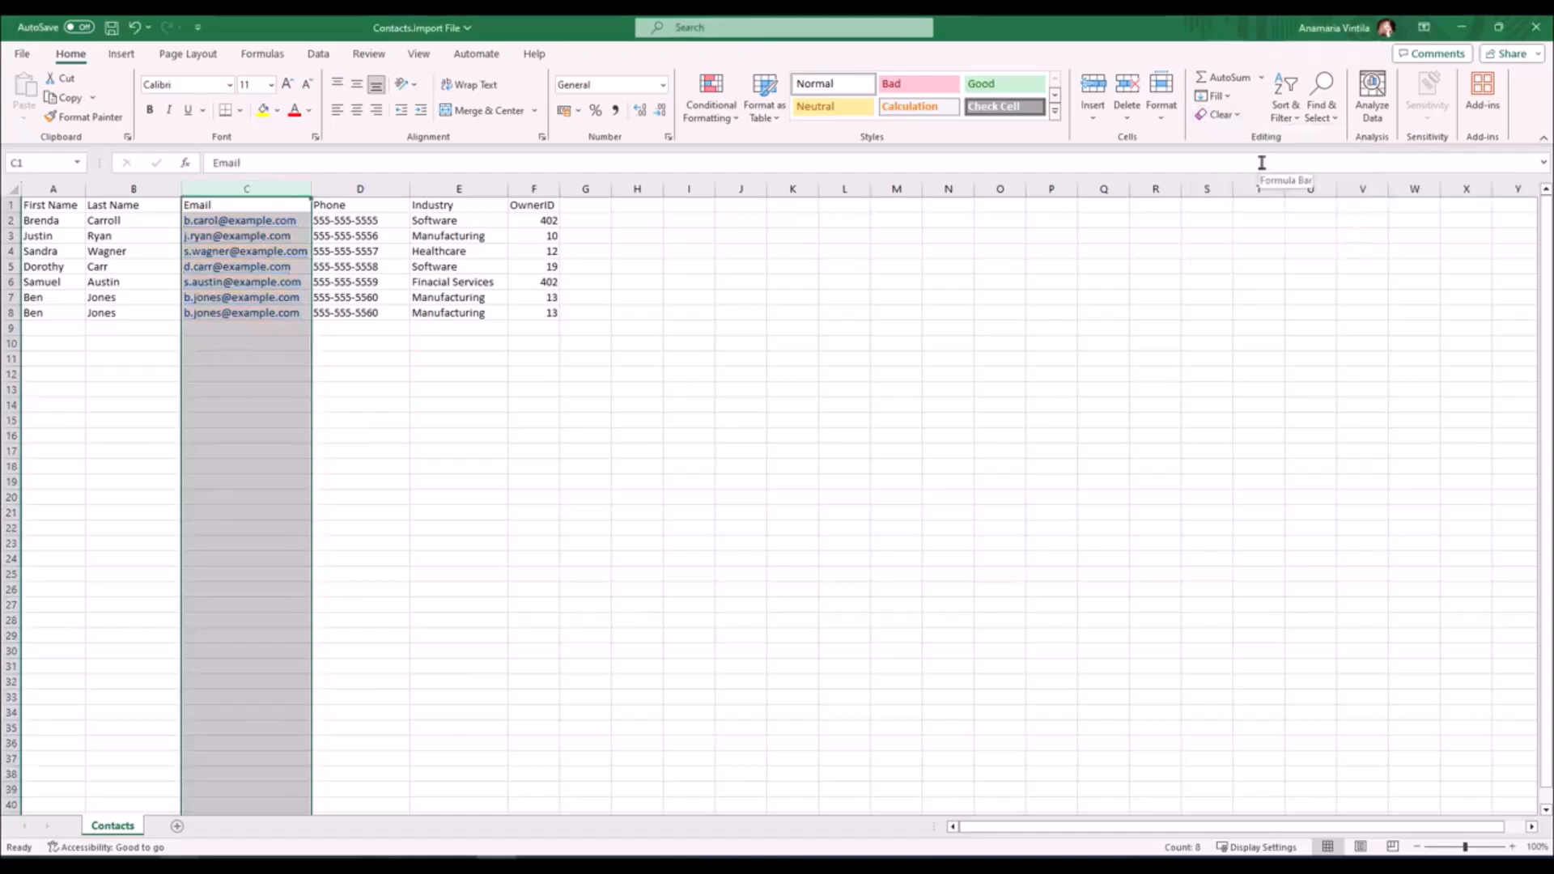
click(375, 392)
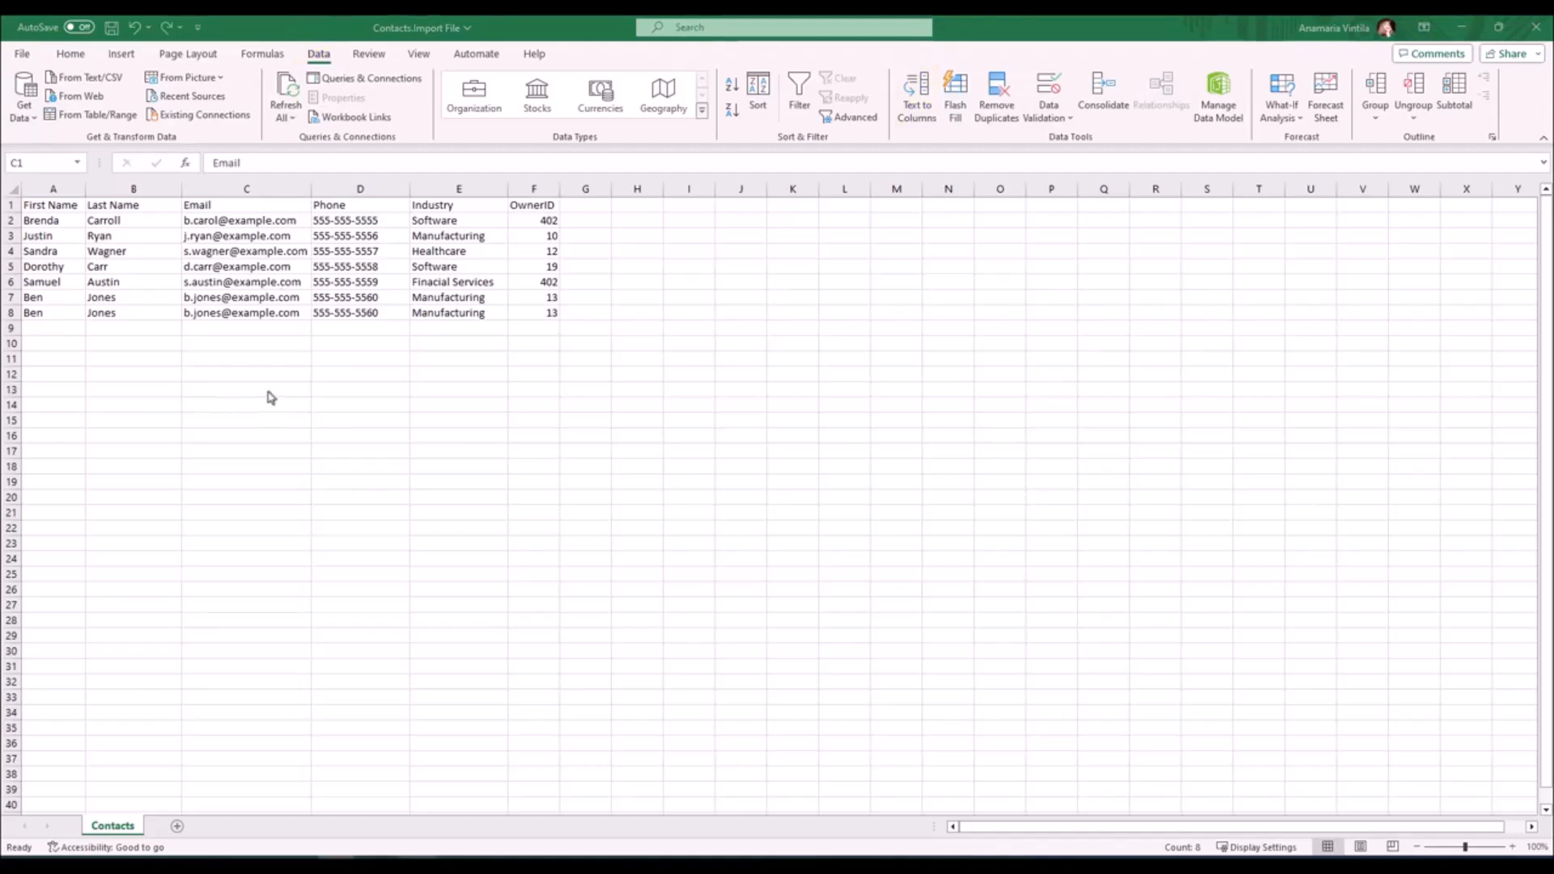
Remove duplicate values from the Email column, continuing with the current selection only
click(275, 188)
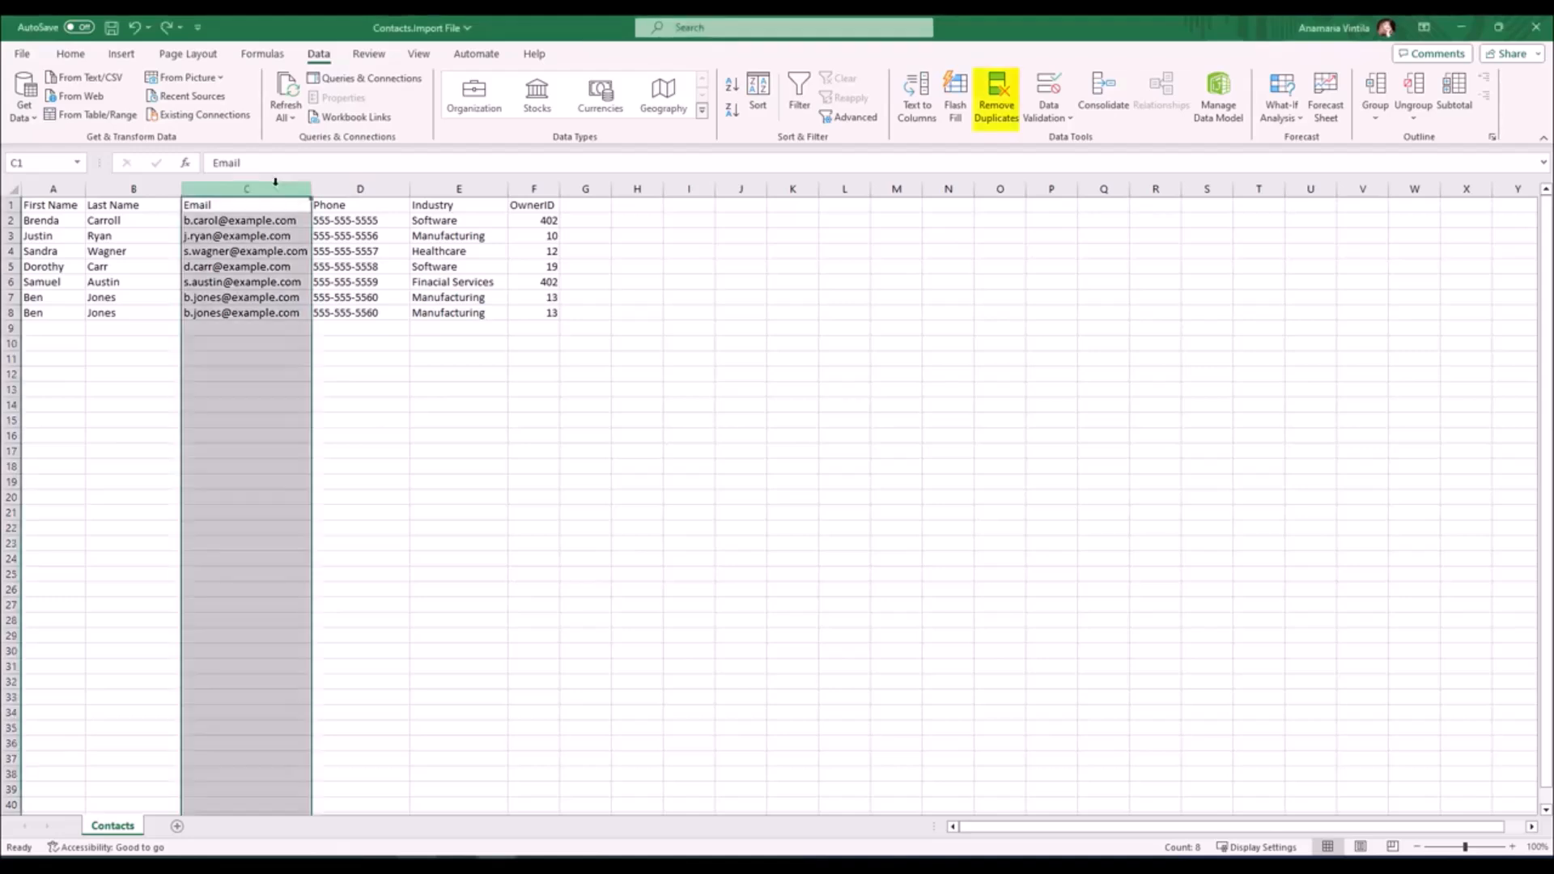
click(1000, 98)
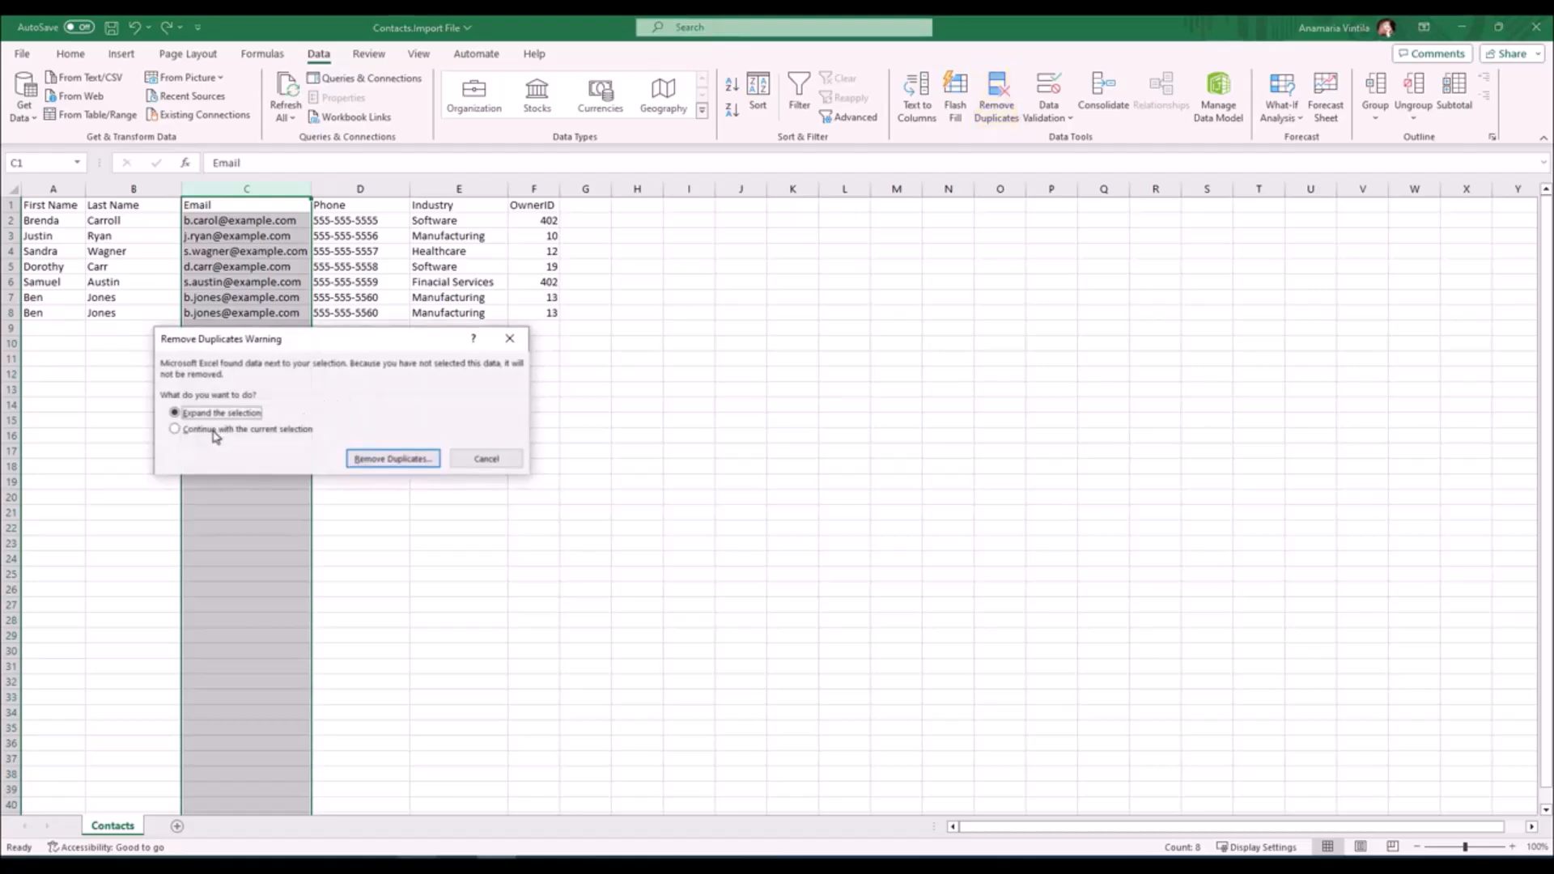
click(176, 429)
click(392, 459)
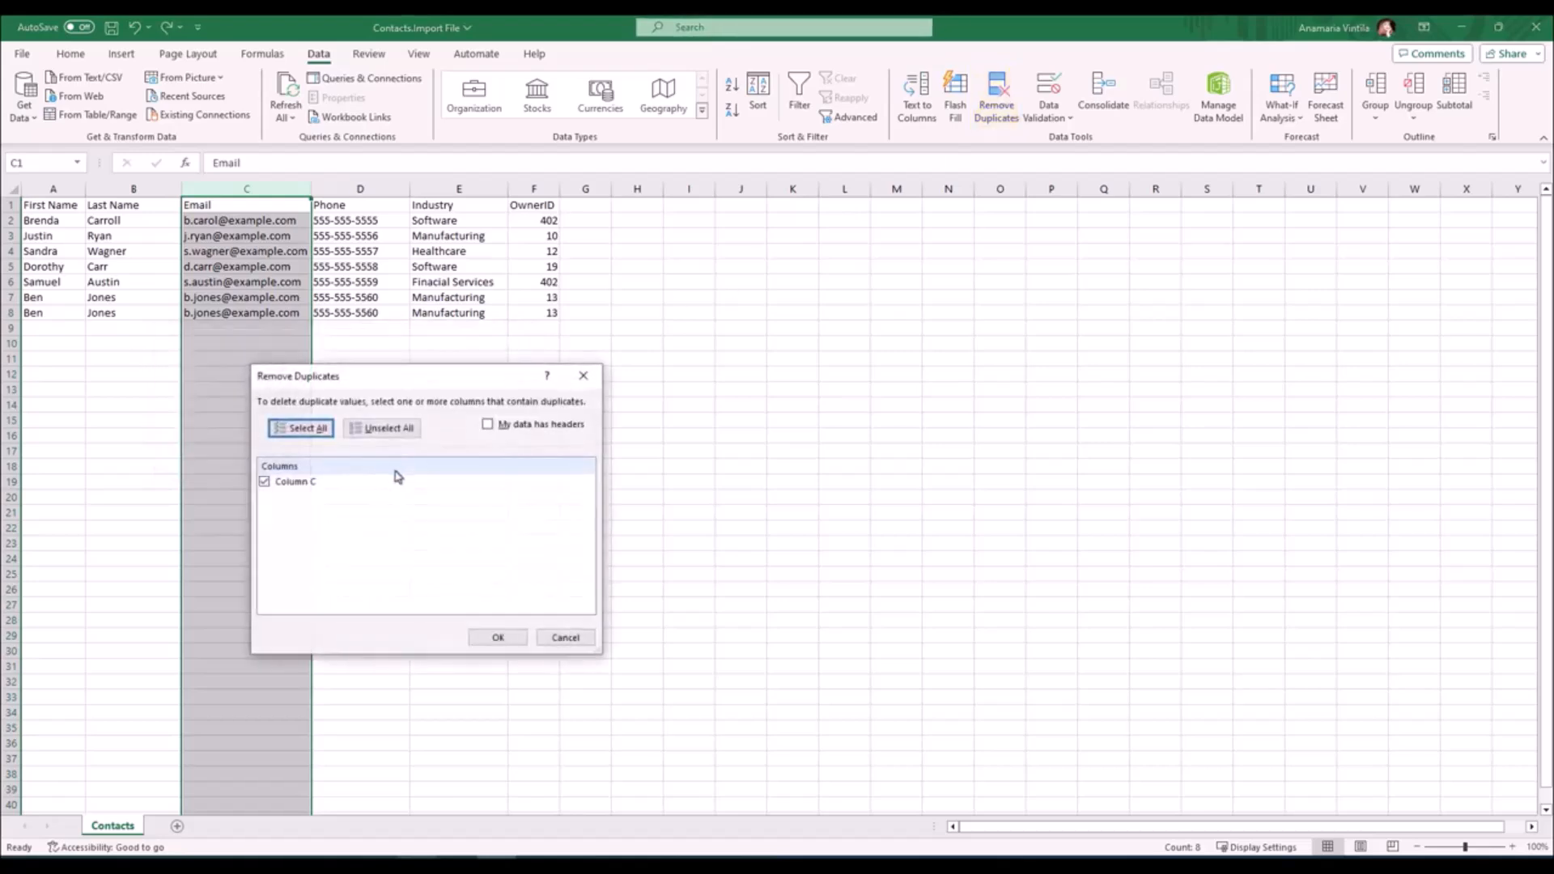
click(510, 645)
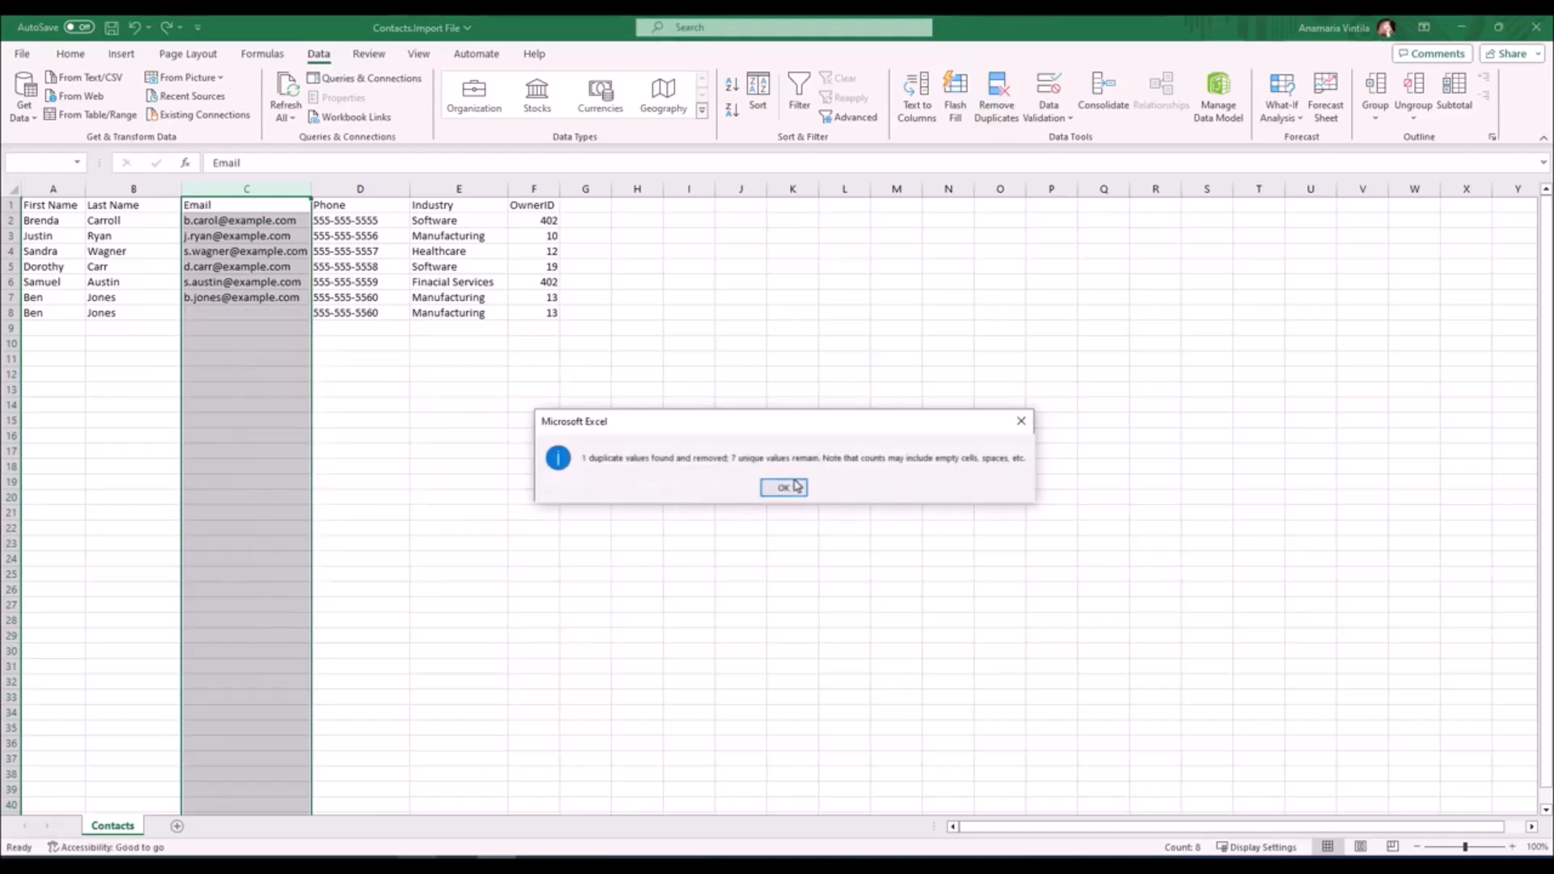
click(787, 489)
click(789, 285)
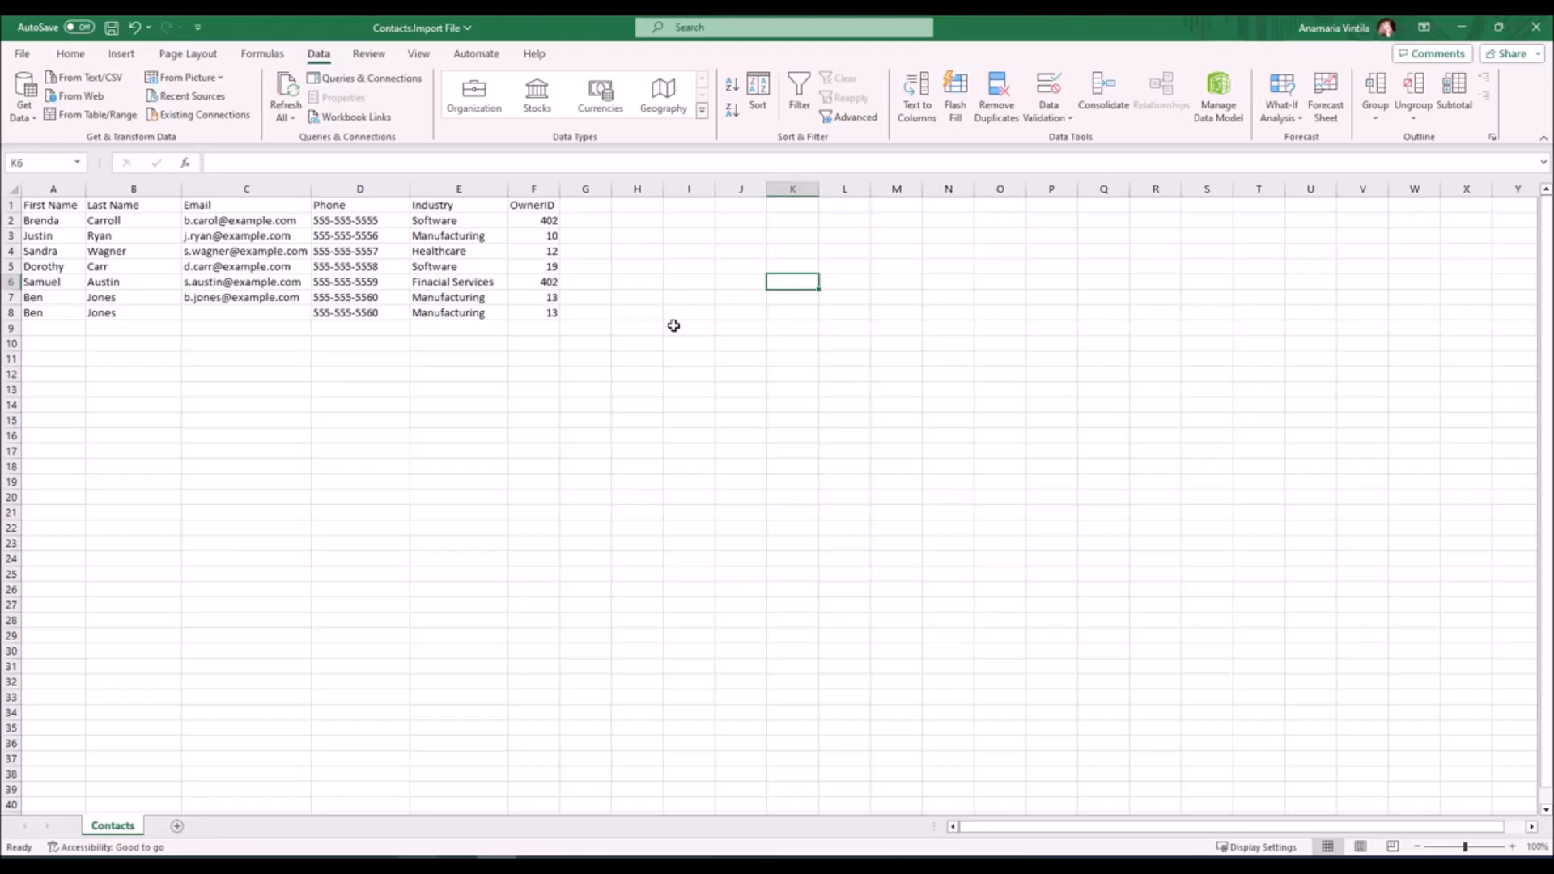
Add the header CRM Type in cell G1 and widen column G to fit it
click(598, 205)
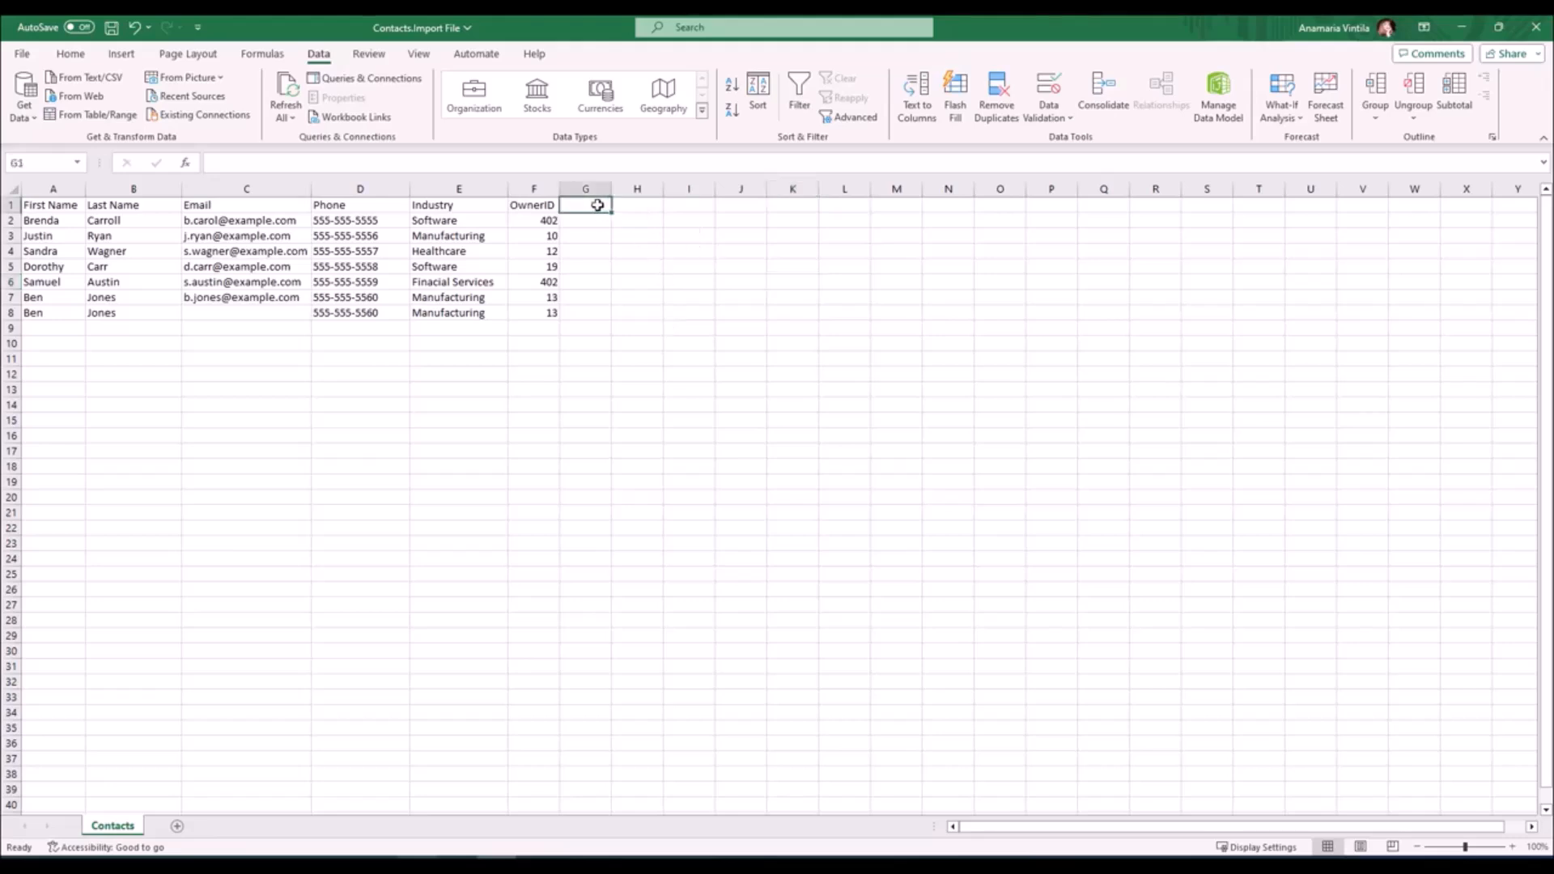
text(CRM Type)
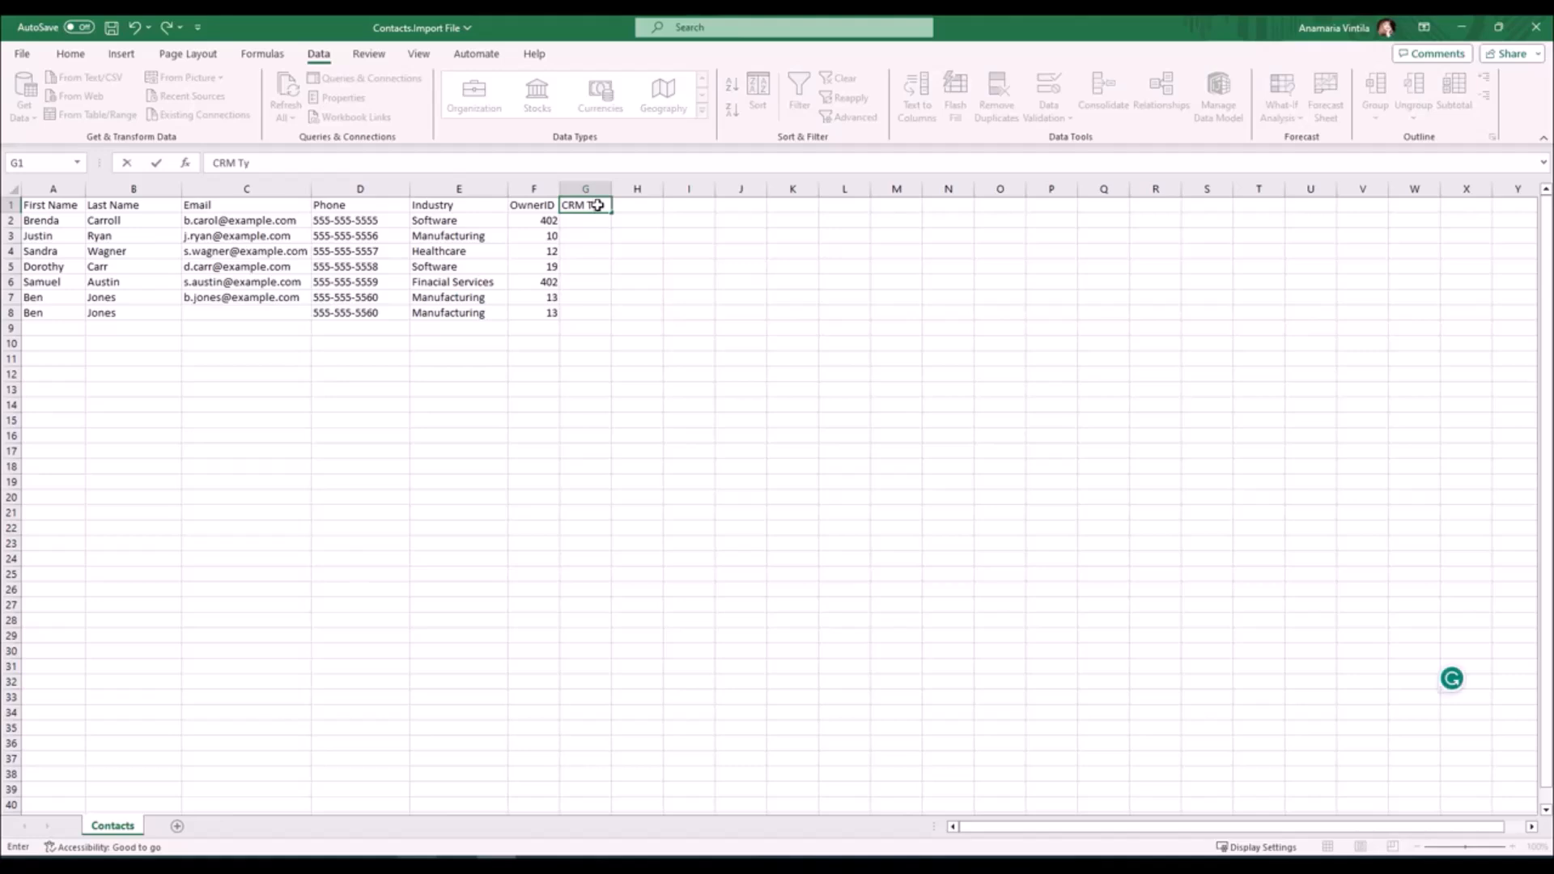
click(619, 267)
drag(612, 190, 615, 347)
Enter Contact in cell G2 and fill it down through G8
click(591, 220)
text(Contact)
key(Return)
click(591, 220)
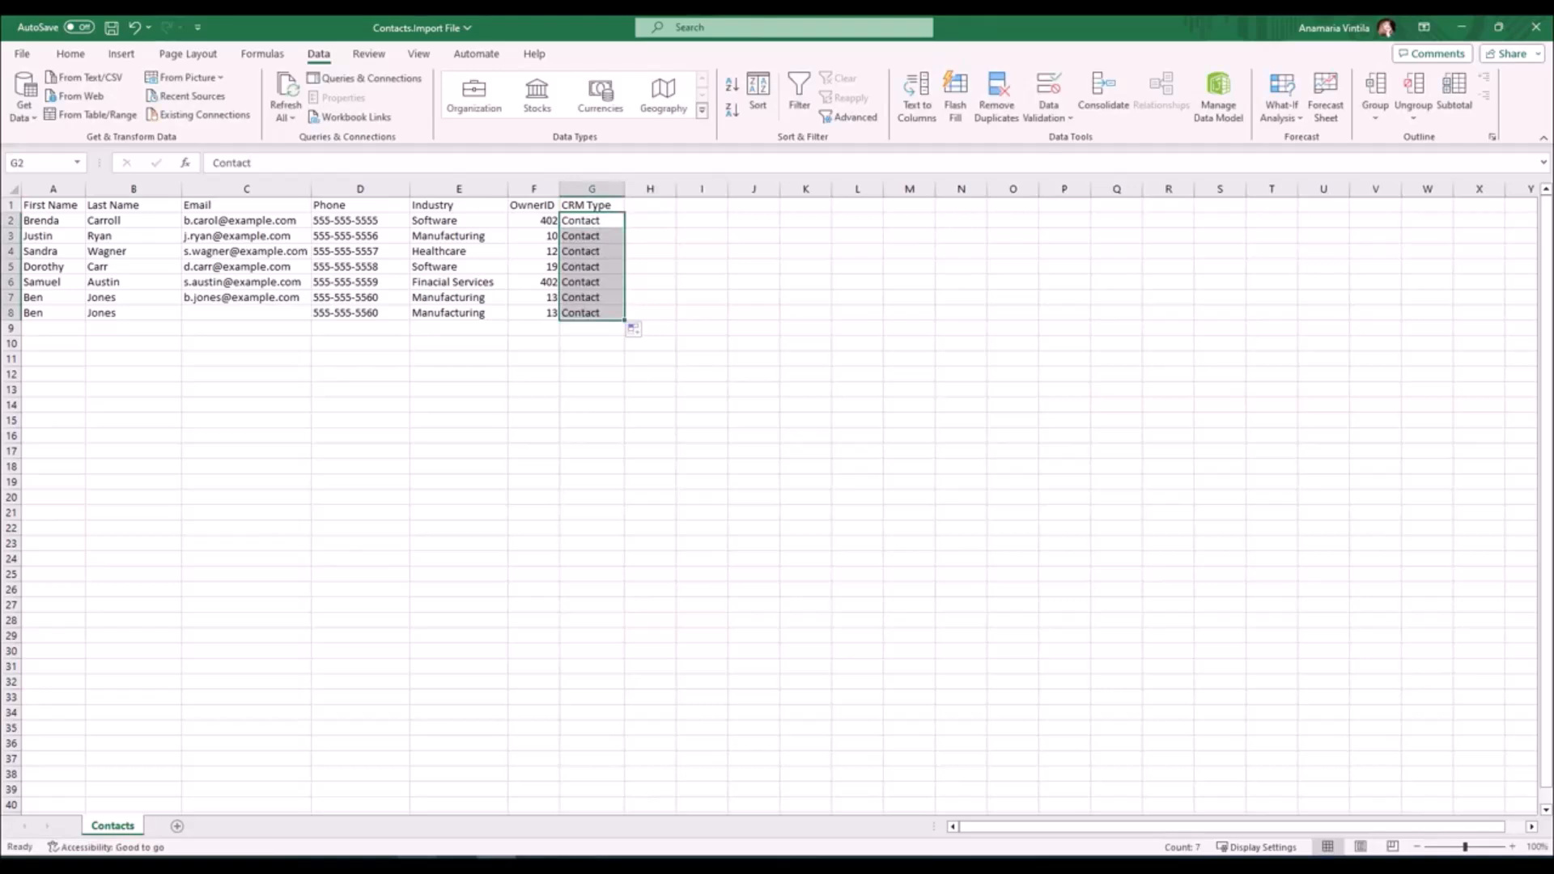
Switch to Sugar Market and start a data import from the distribution lists
click(338, 865)
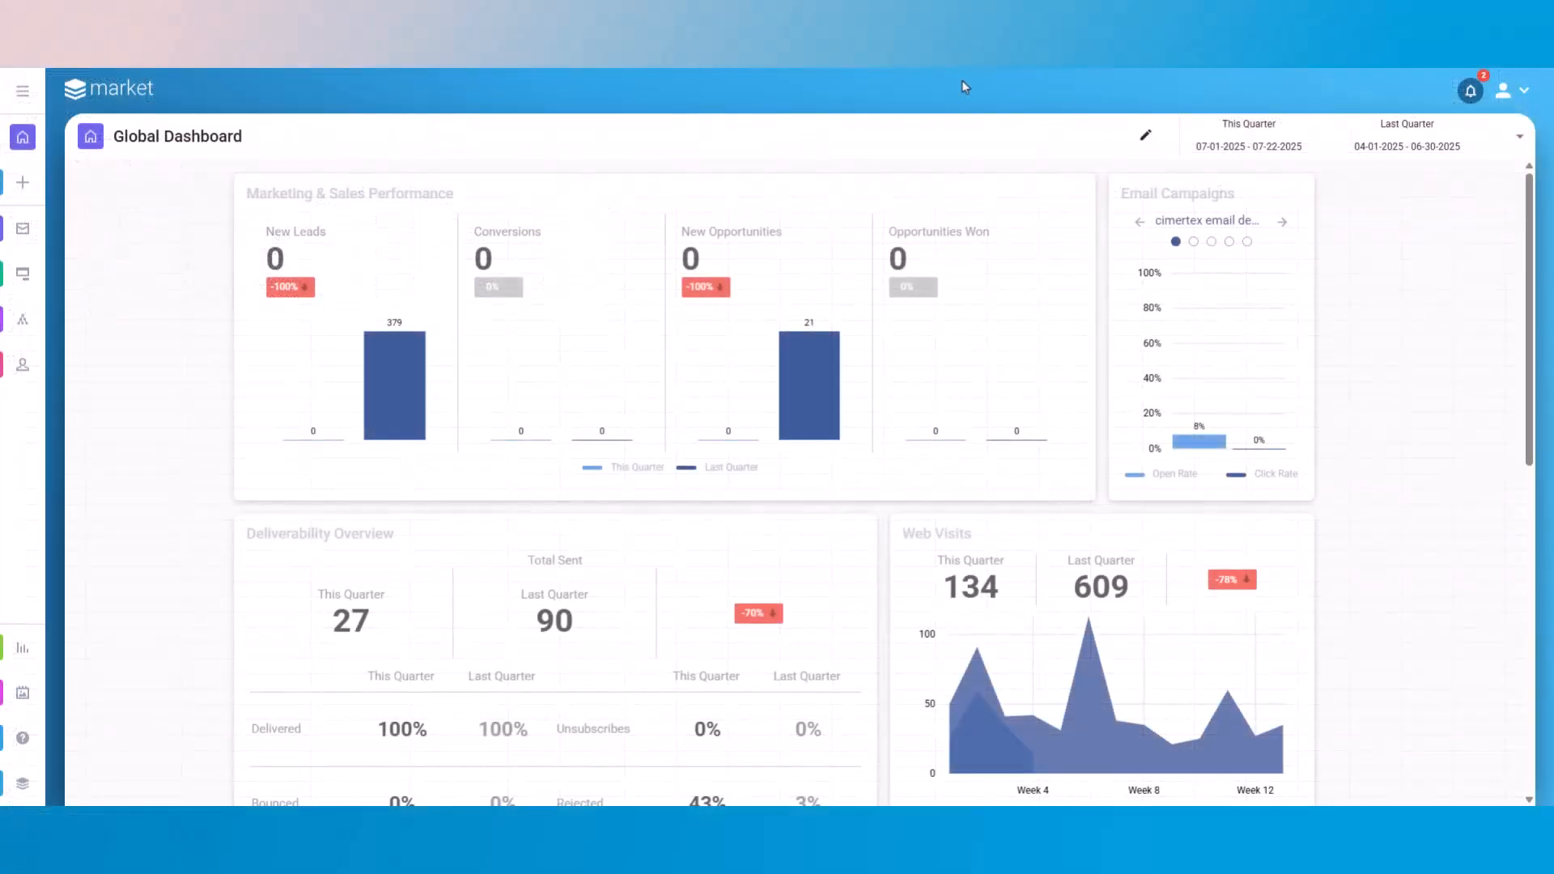
click(23, 91)
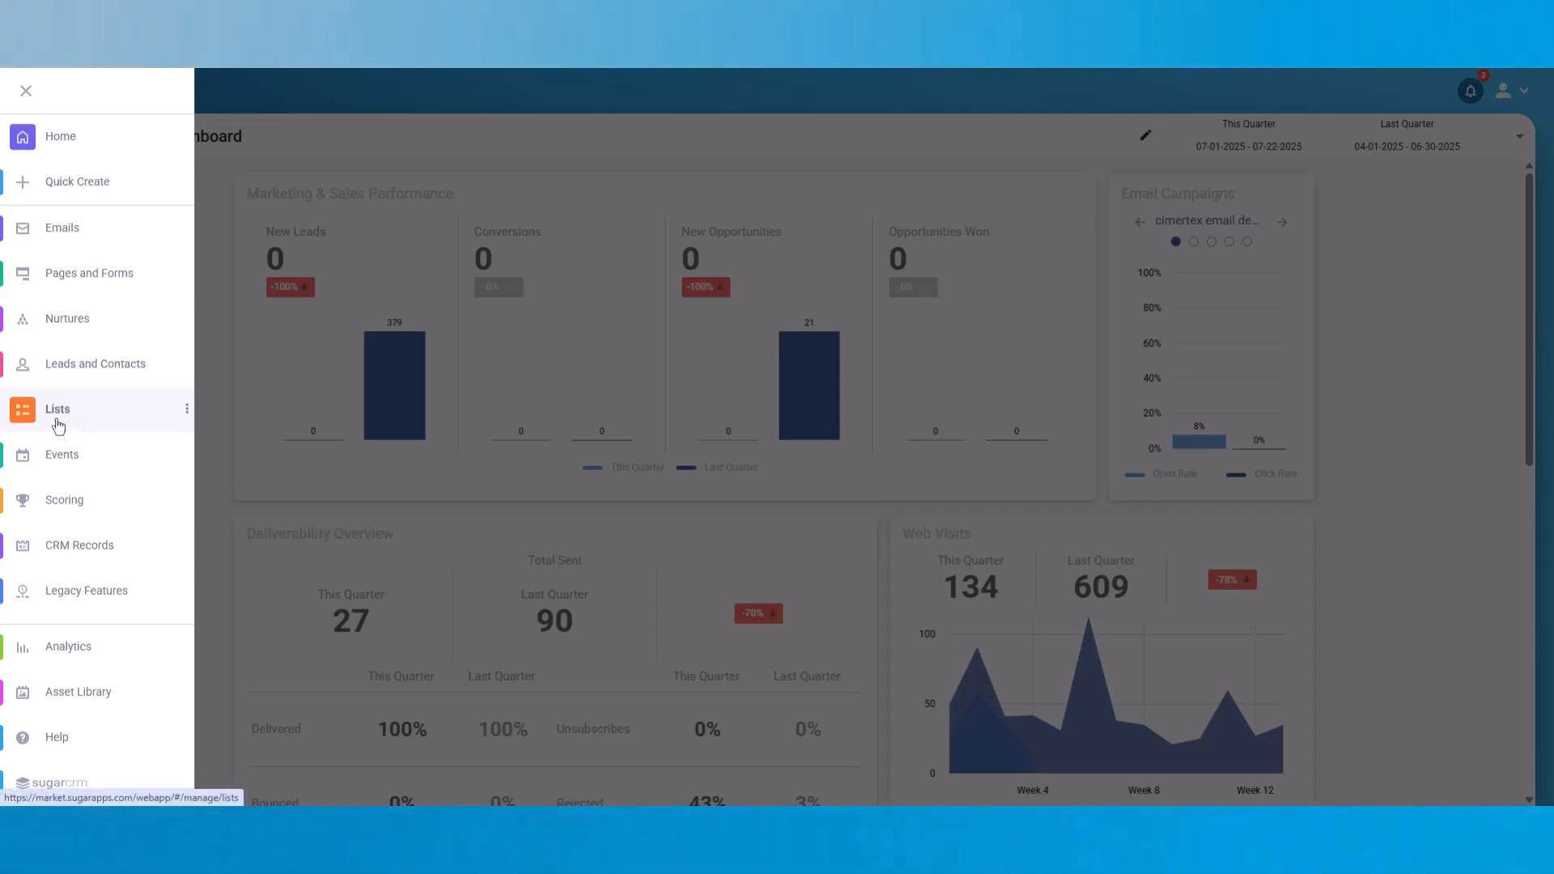
click(58, 410)
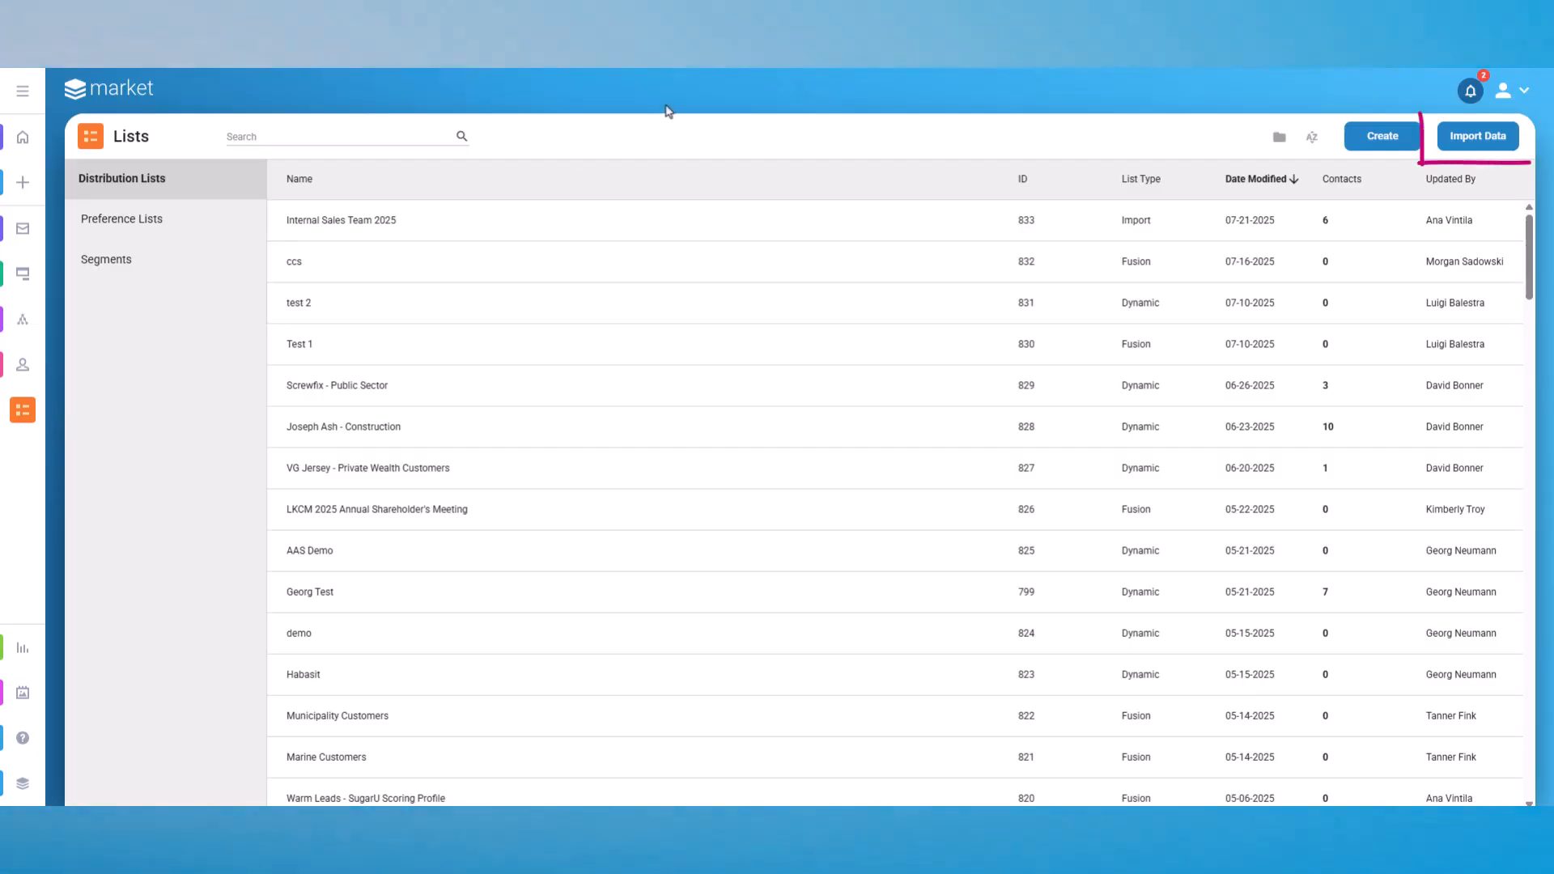
click(1458, 146)
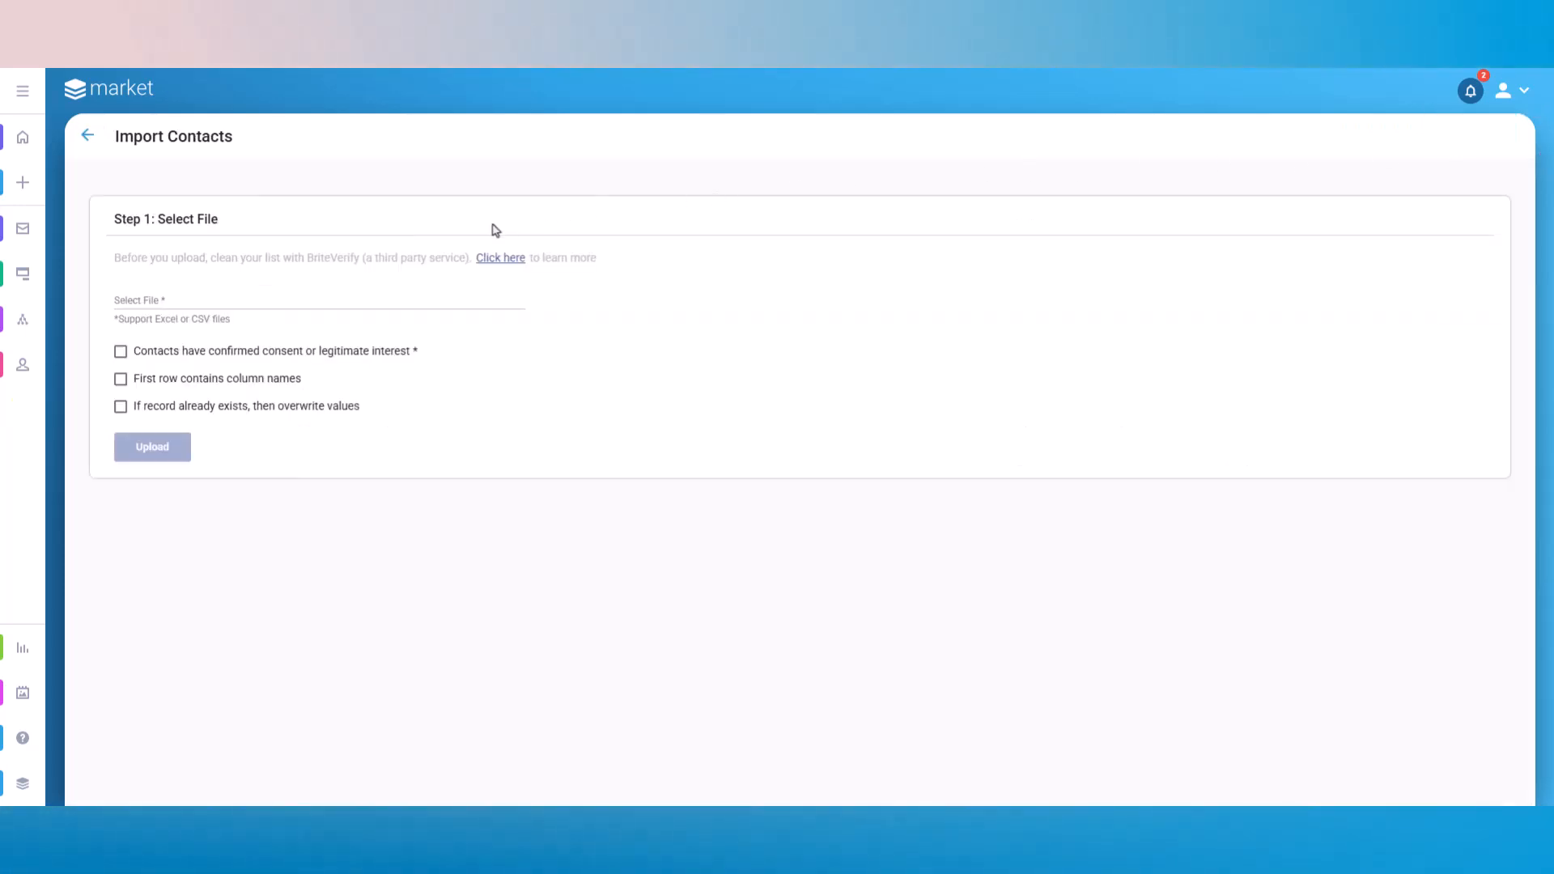
Upload Contacts01.csv with contact consent confirmed, the first row treated as column names, and values of existing records overwritten
click(331, 305)
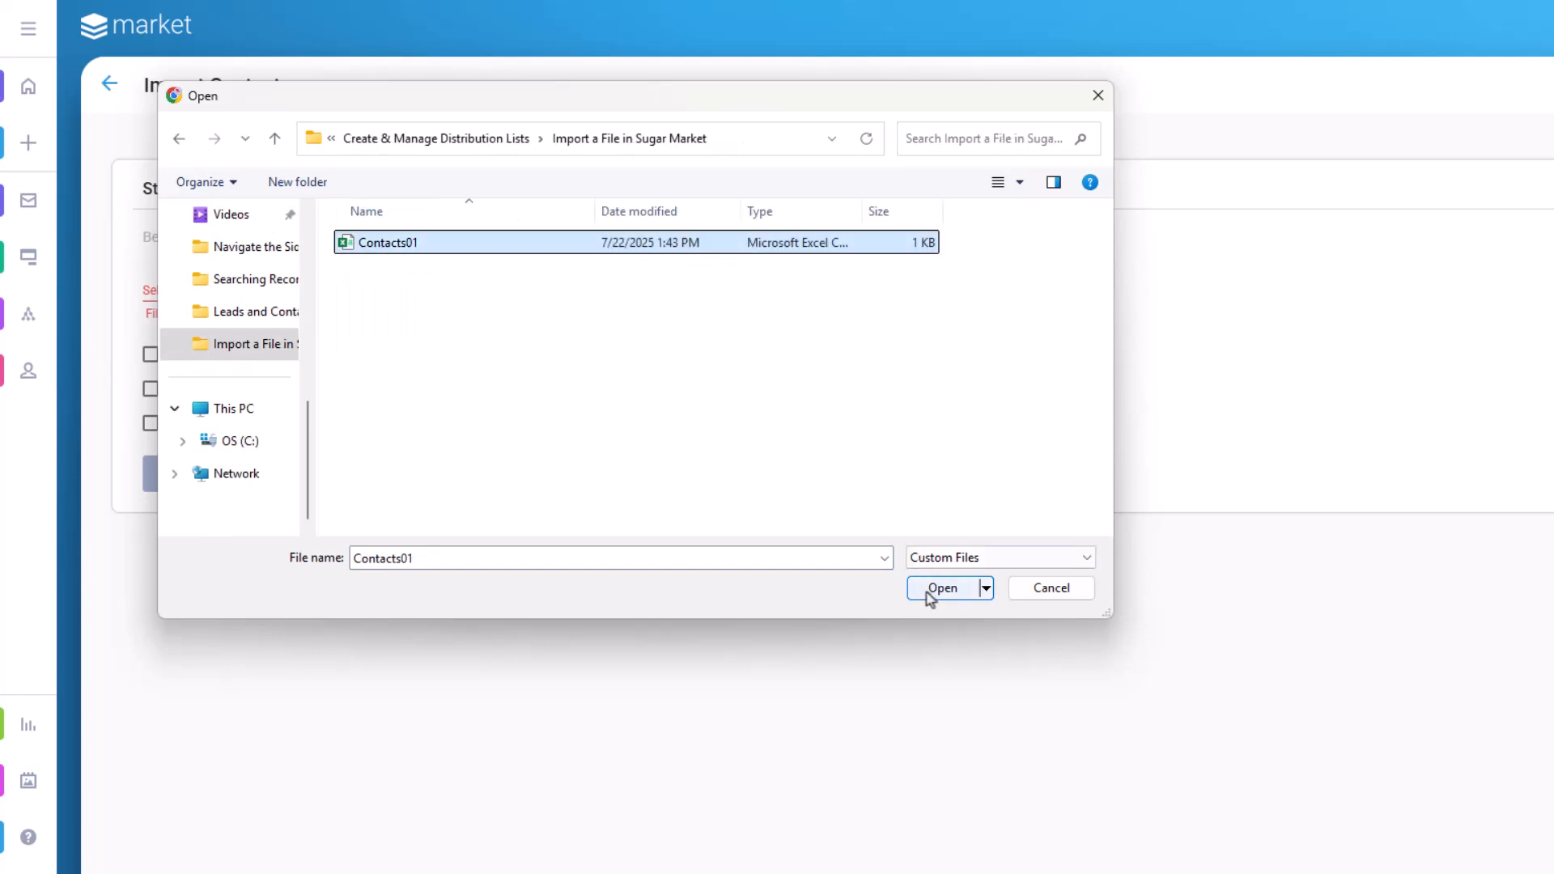
click(932, 592)
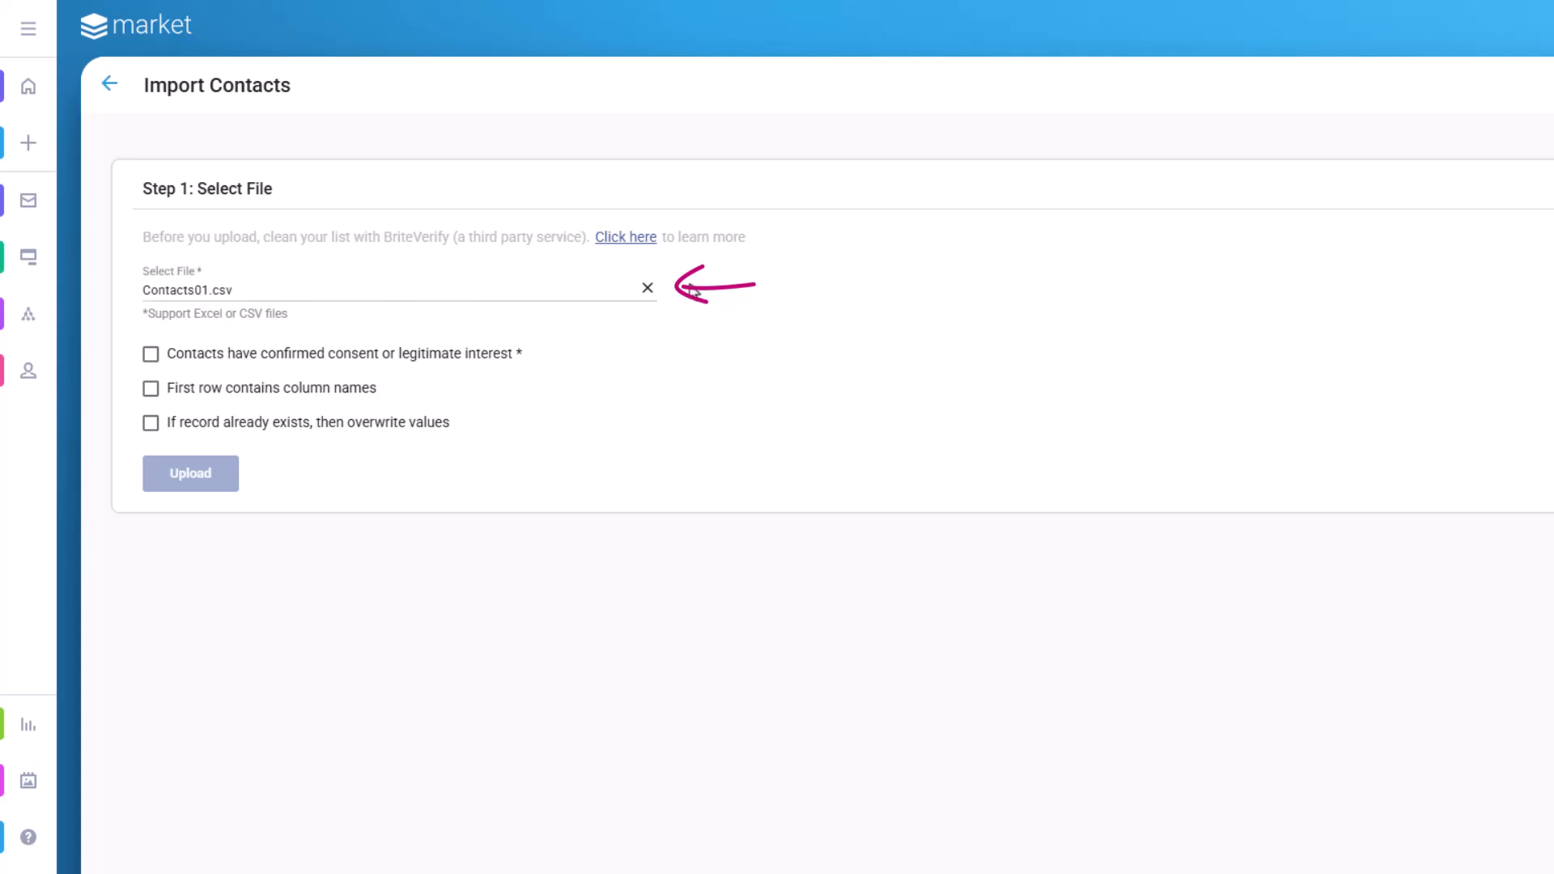
click(152, 359)
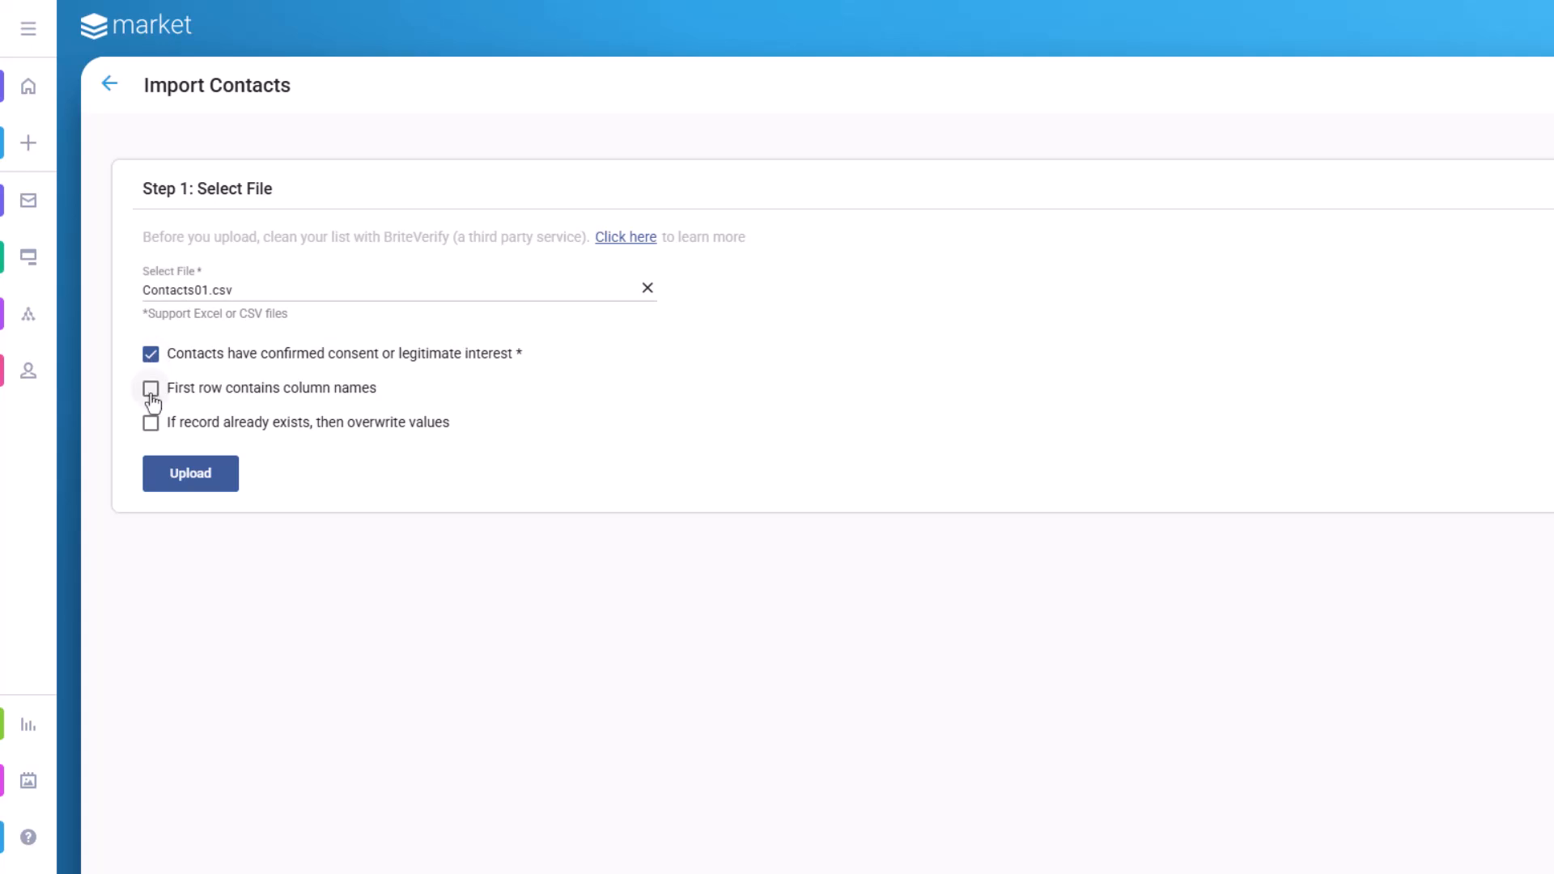
click(151, 390)
click(150, 427)
click(203, 486)
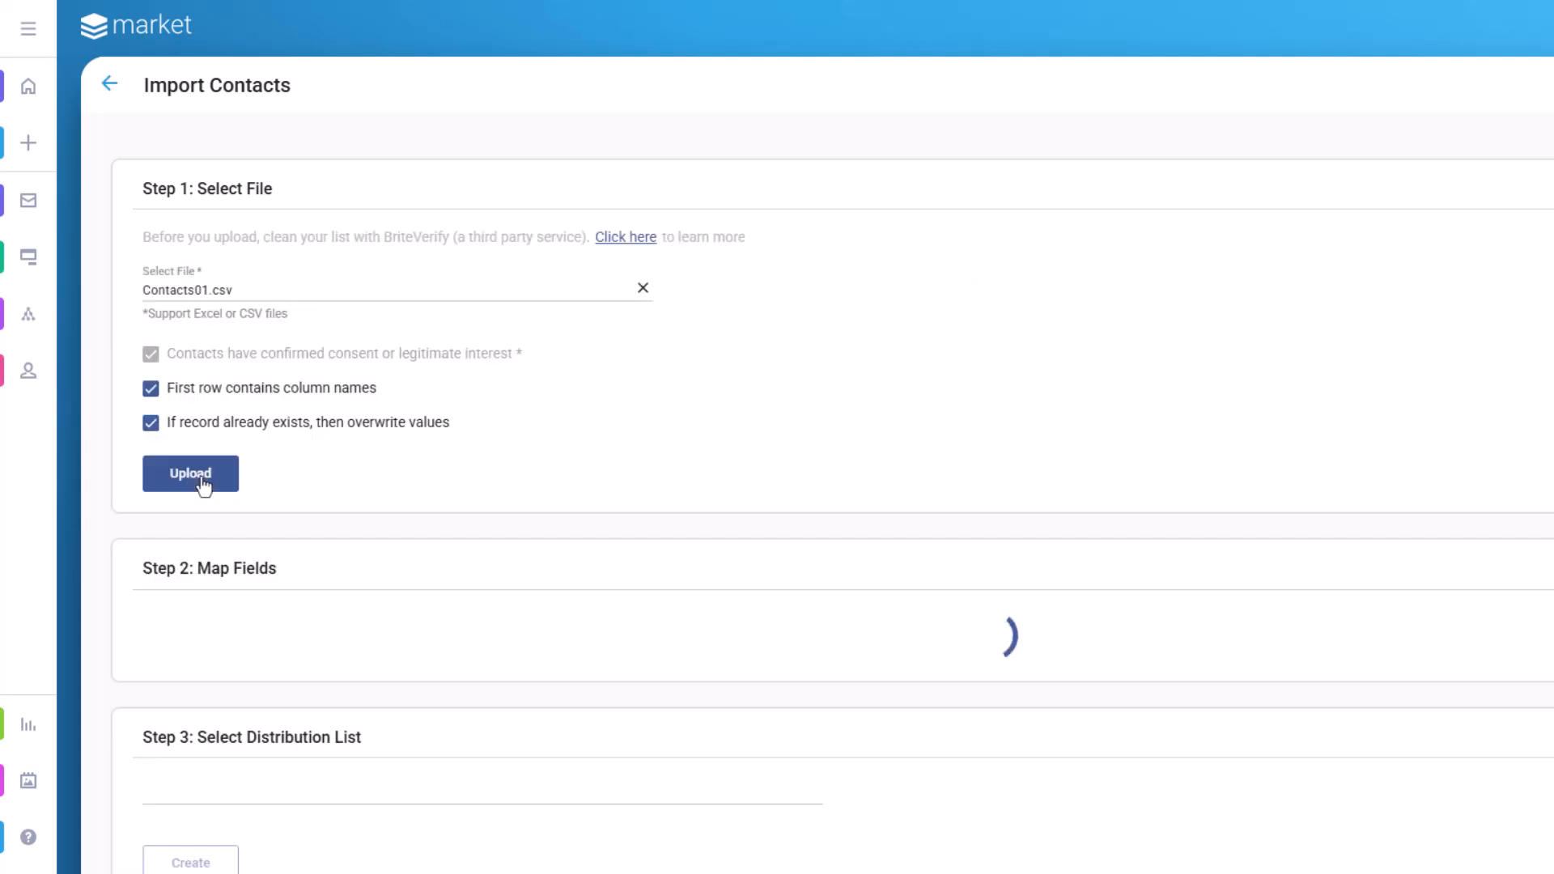
Examine the mapping fields available for the First Name and Phone columns
scroll(1020, 409, down, 5)
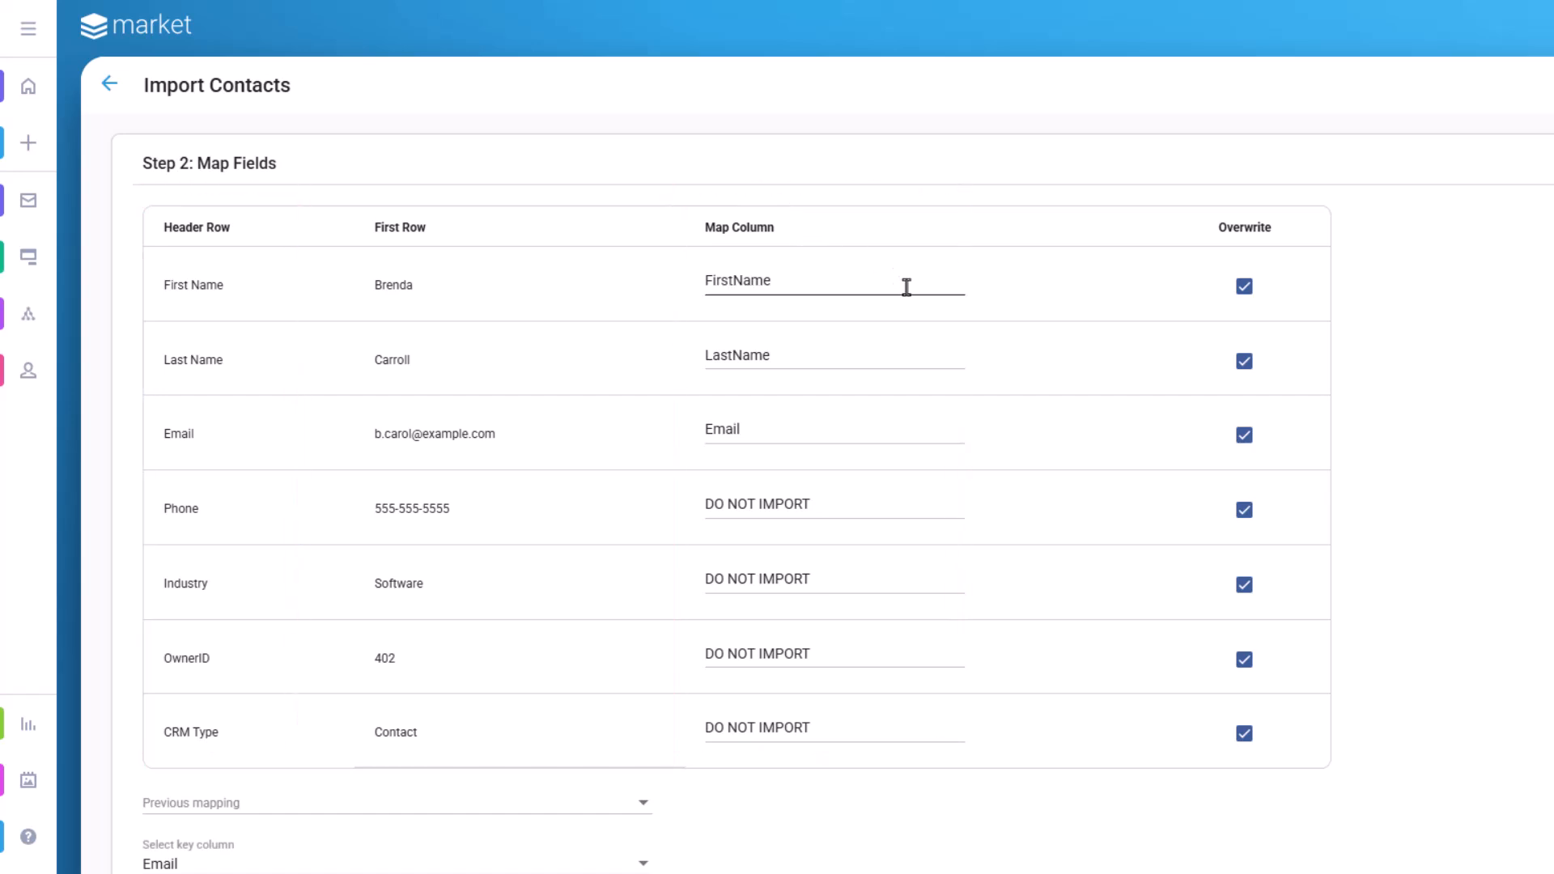
click(906, 288)
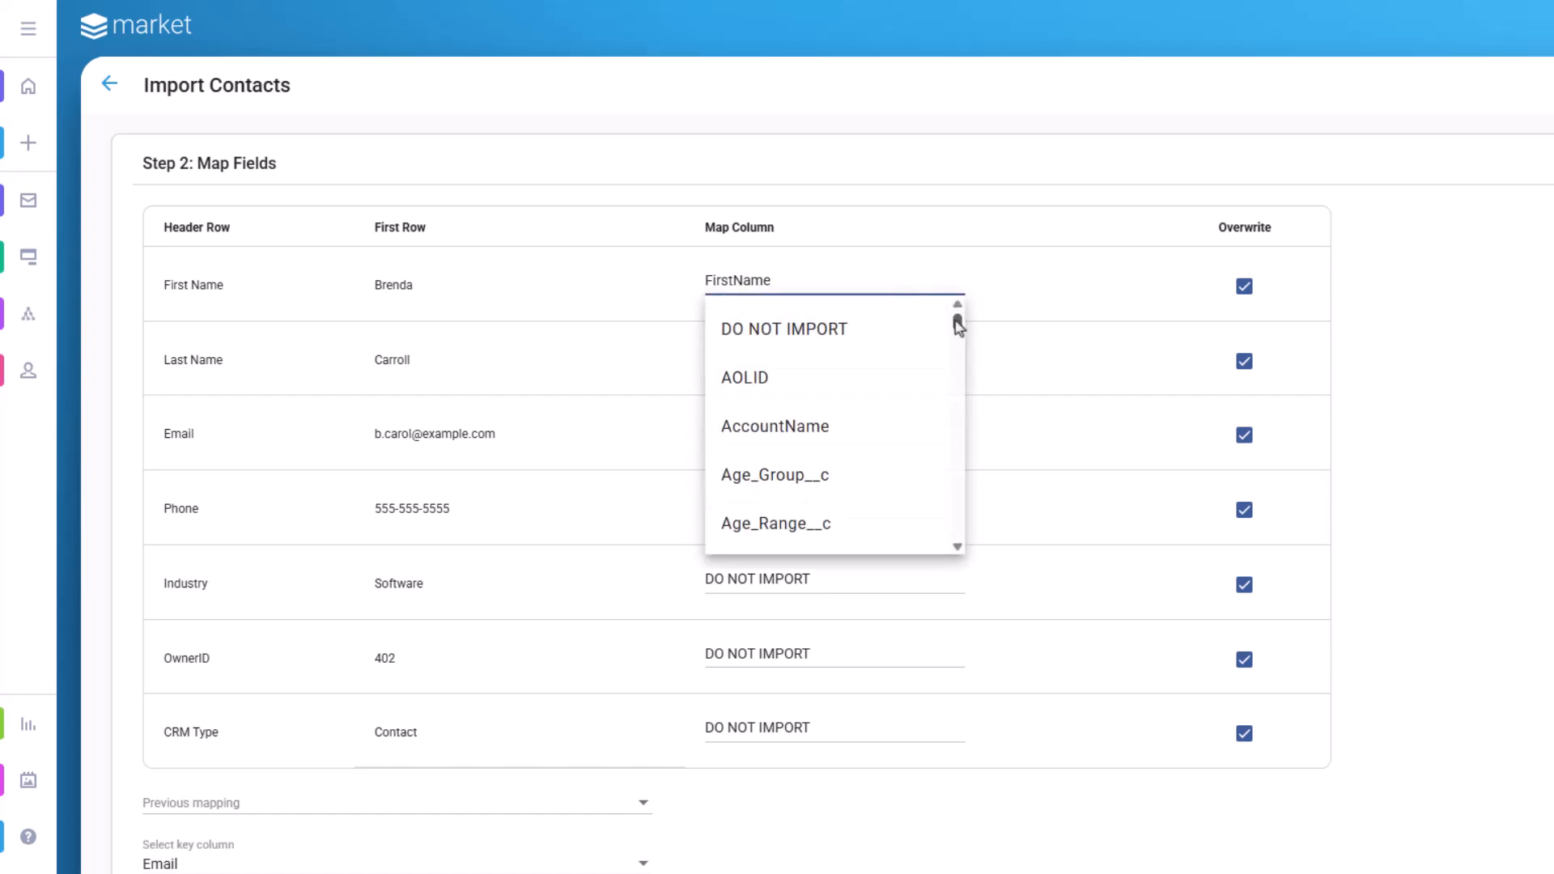
mouse_move(957, 319)
mouse_down()
mouse_move(962, 406)
mouse_move(961, 319)
mouse_up()
click(1027, 267)
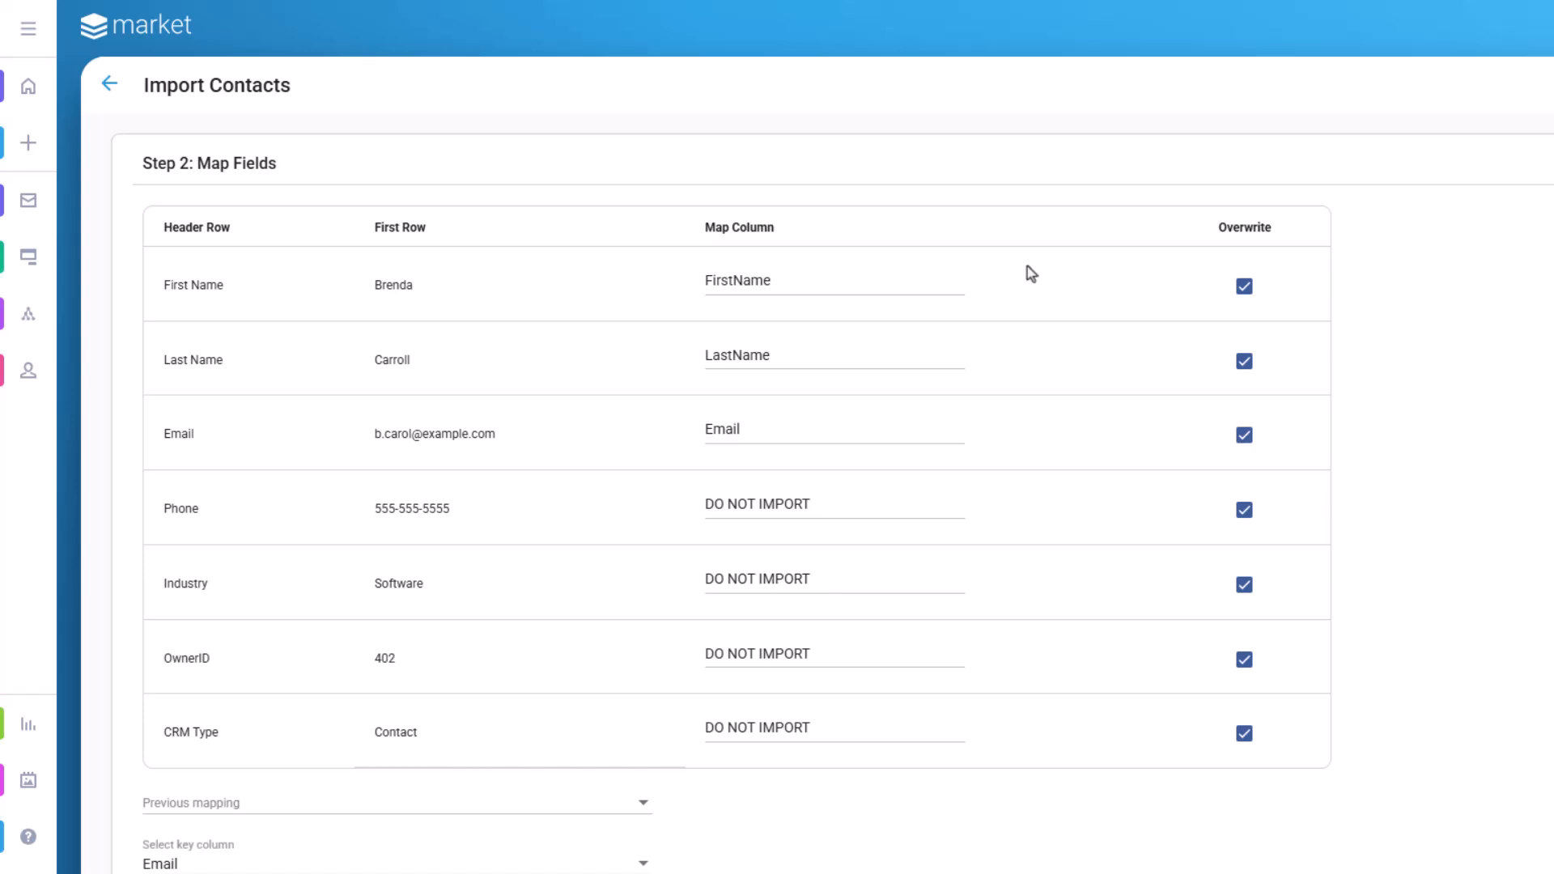
click(939, 504)
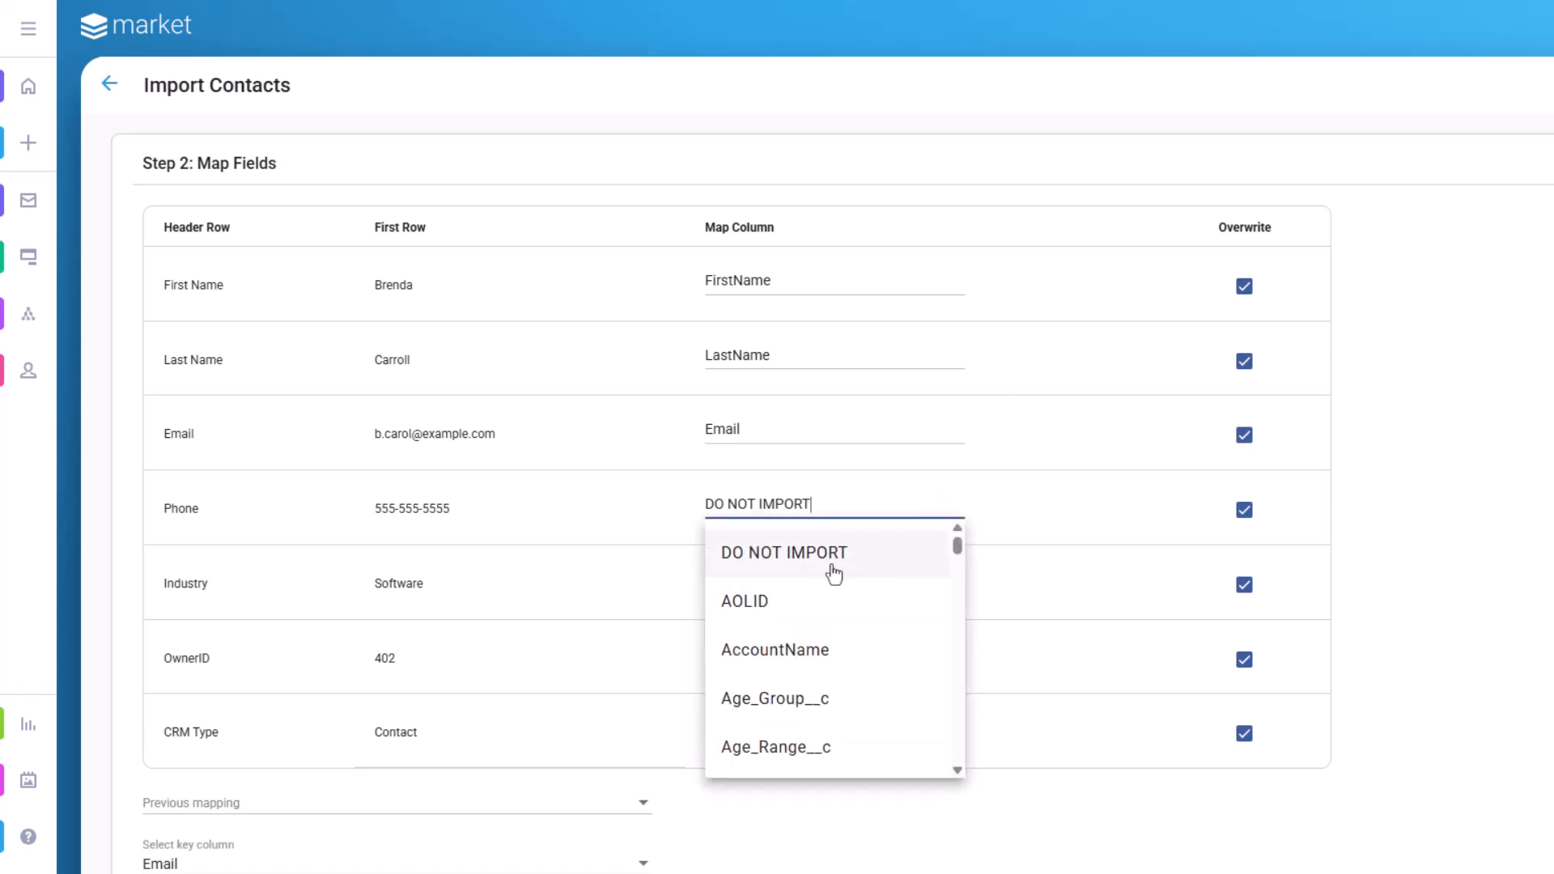
click(1053, 538)
Map the CRM Type column of the import file to the CRMType field
click(899, 726)
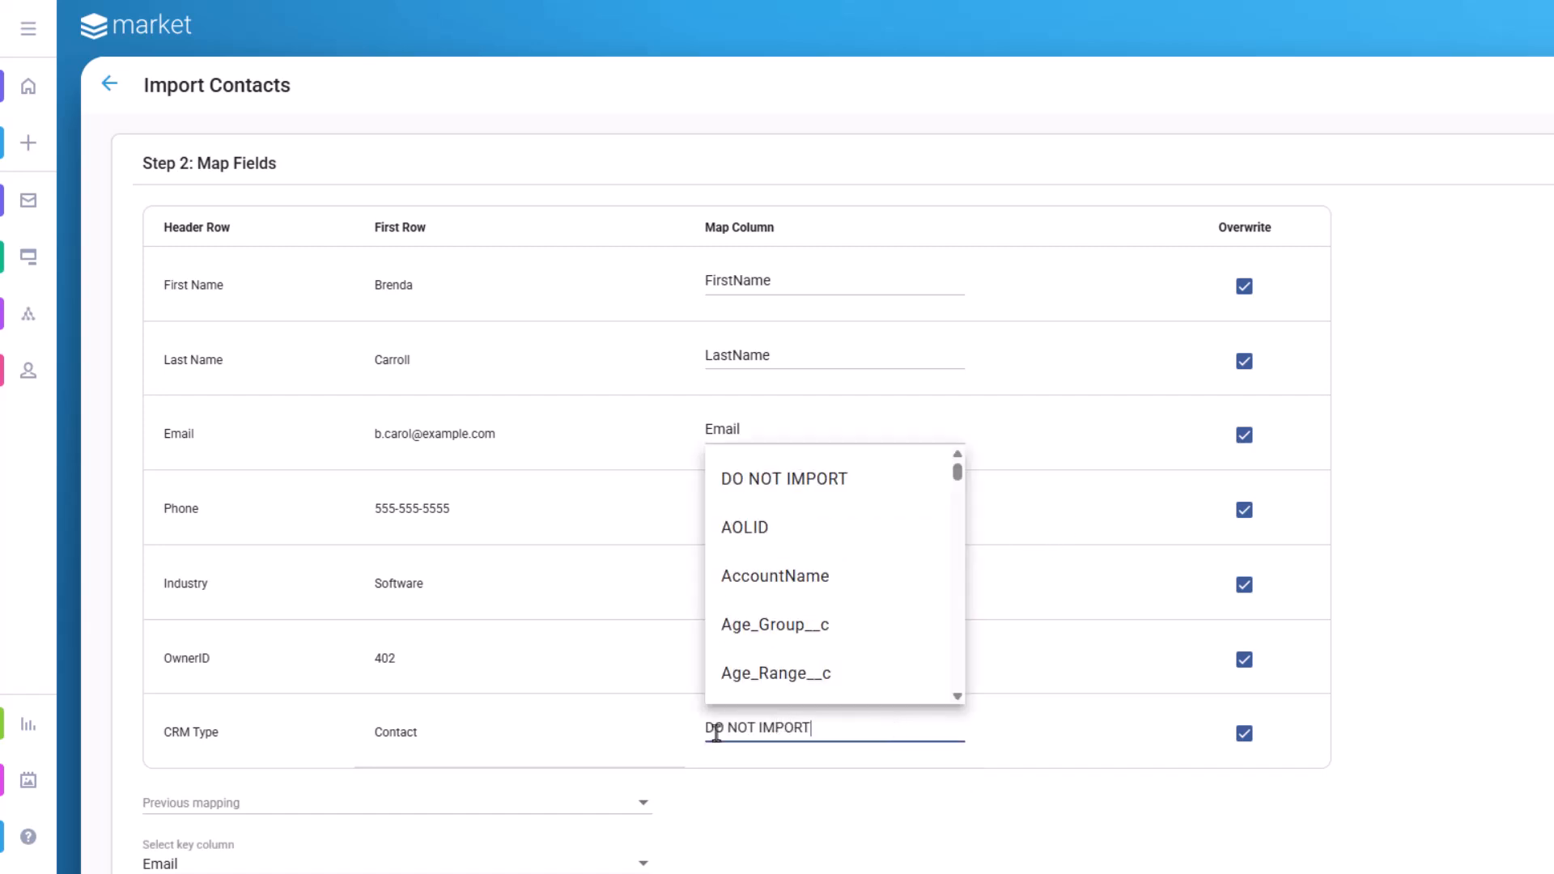
key(ctrl+a)
text(CR)
click(761, 541)
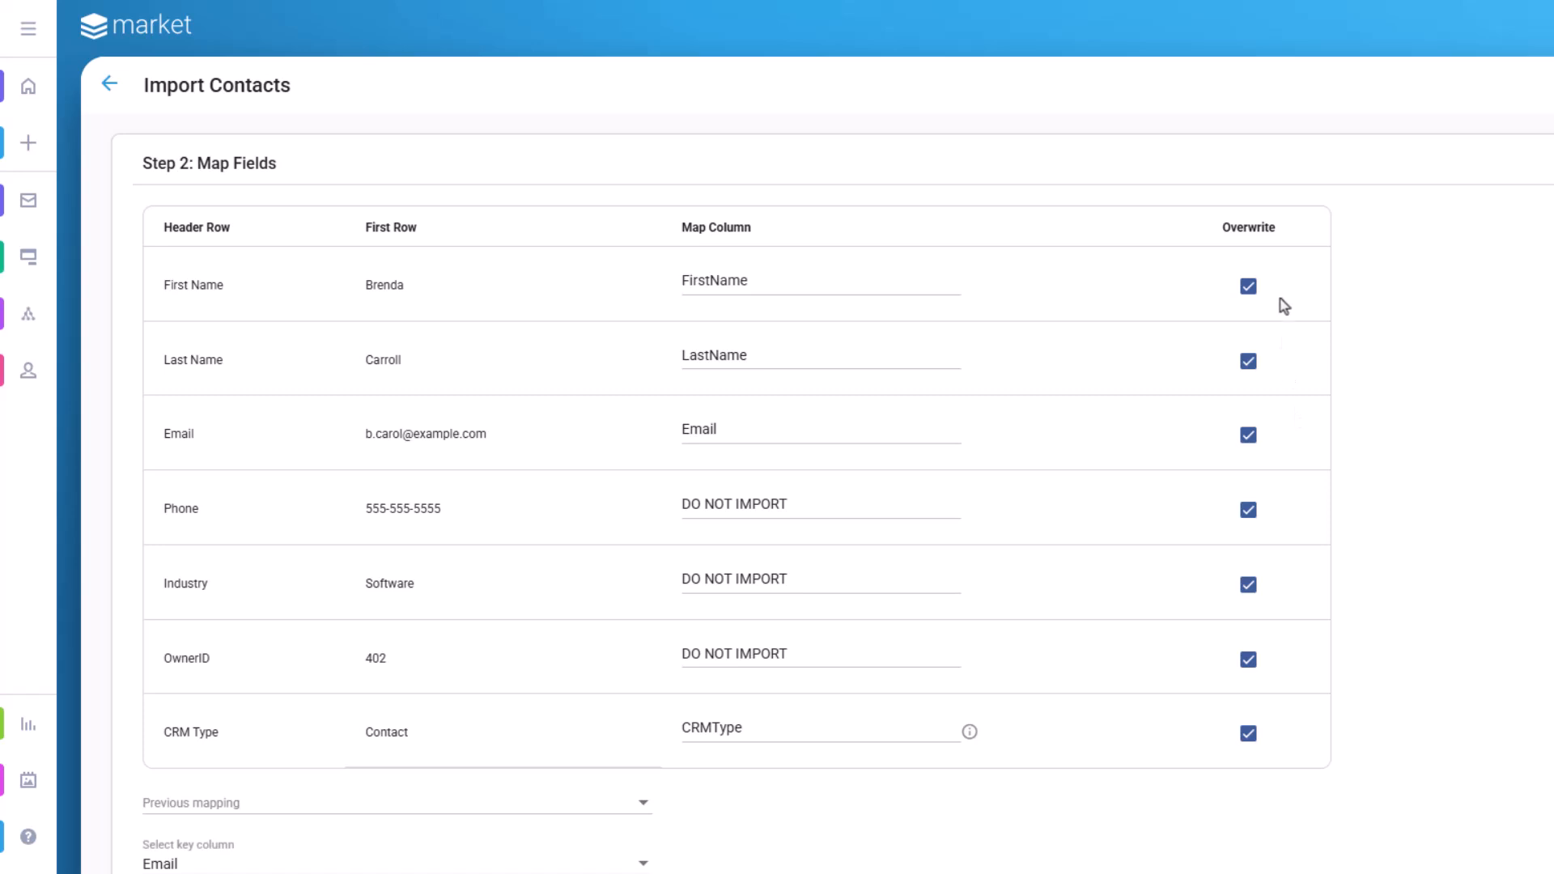
click(1248, 586)
click(1248, 585)
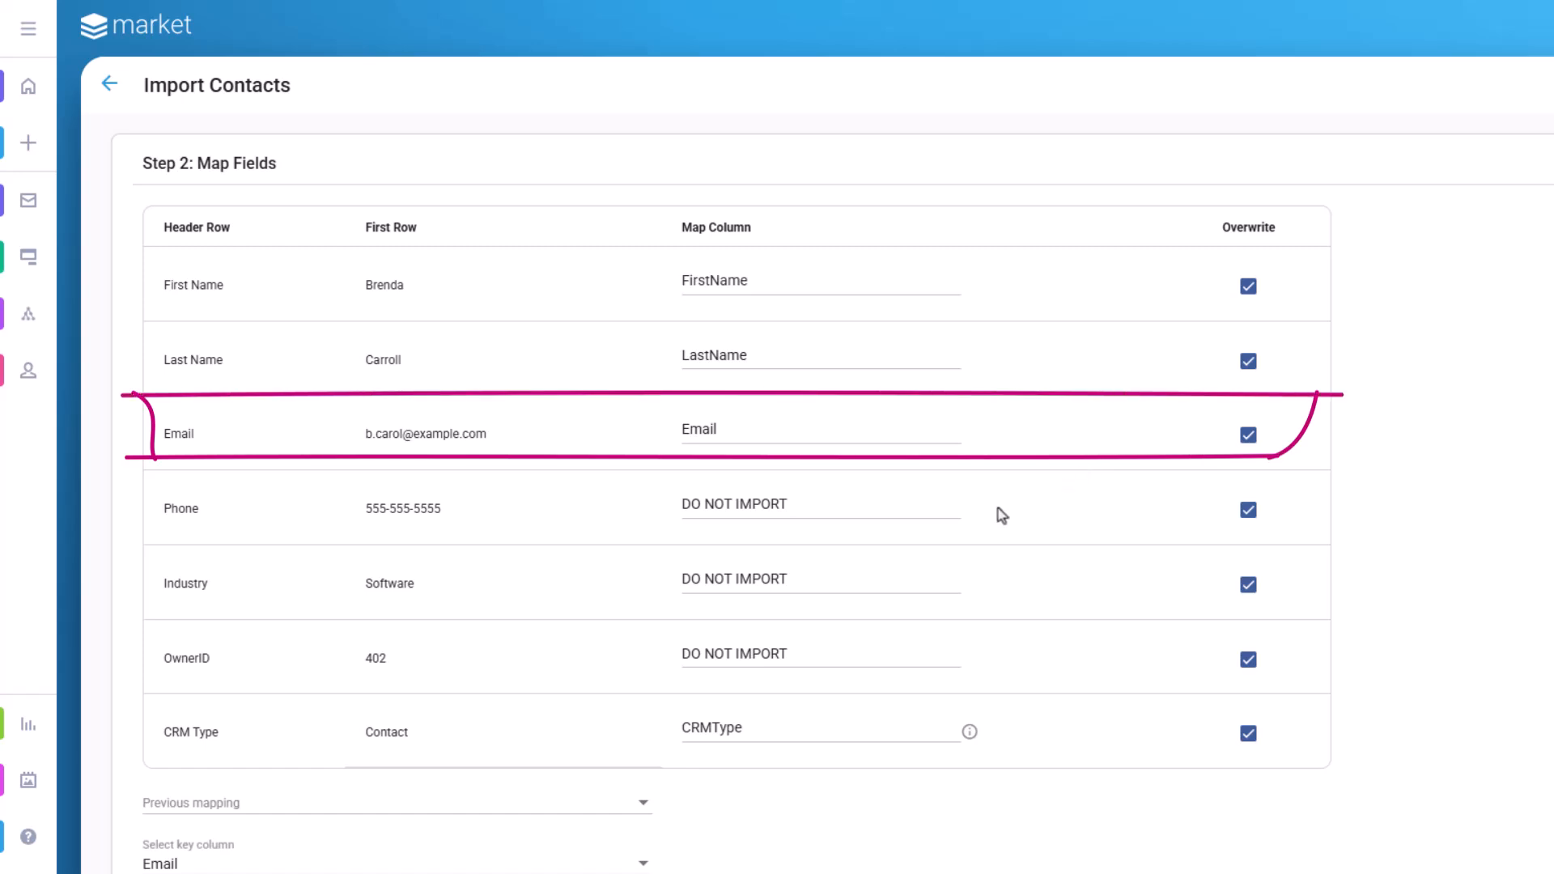
Map the Phone column of the import file to the Phone field
click(907, 510)
key(ctrl+a)
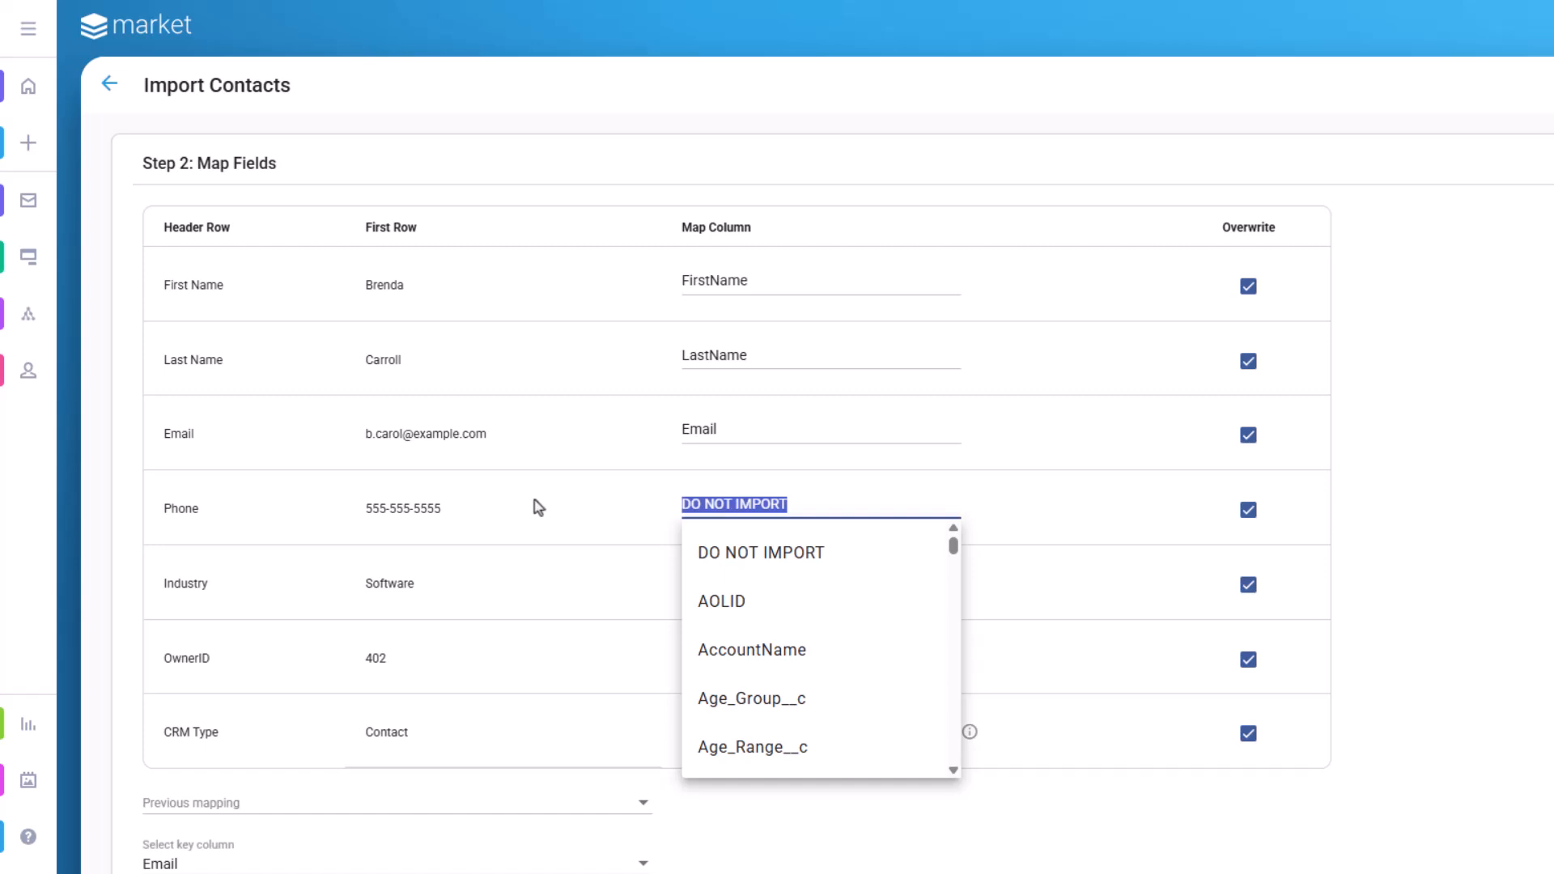
text(ph)
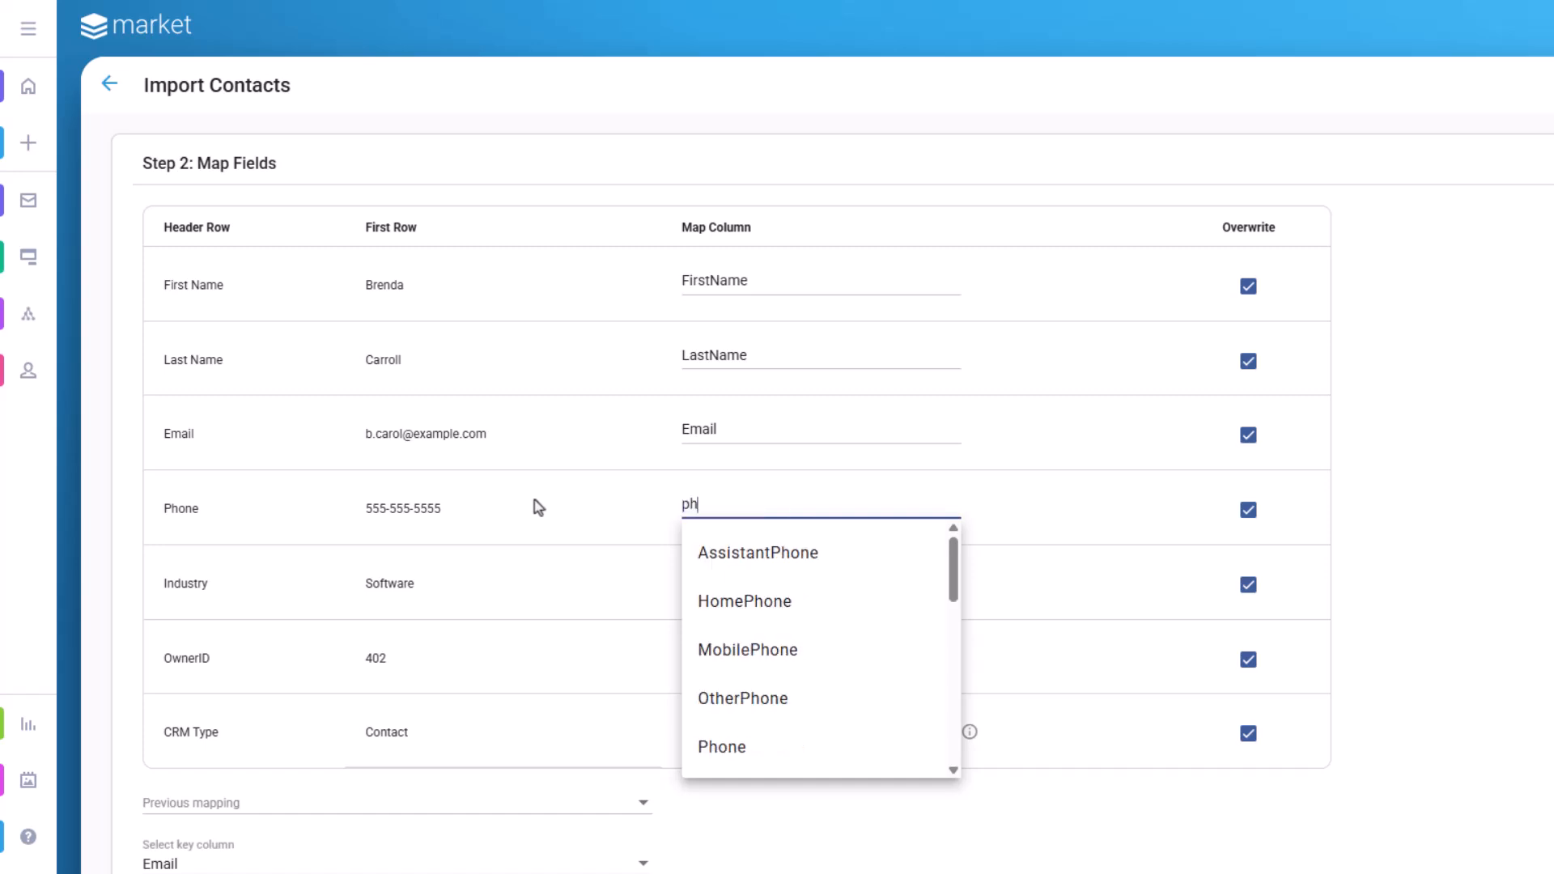
click(738, 749)
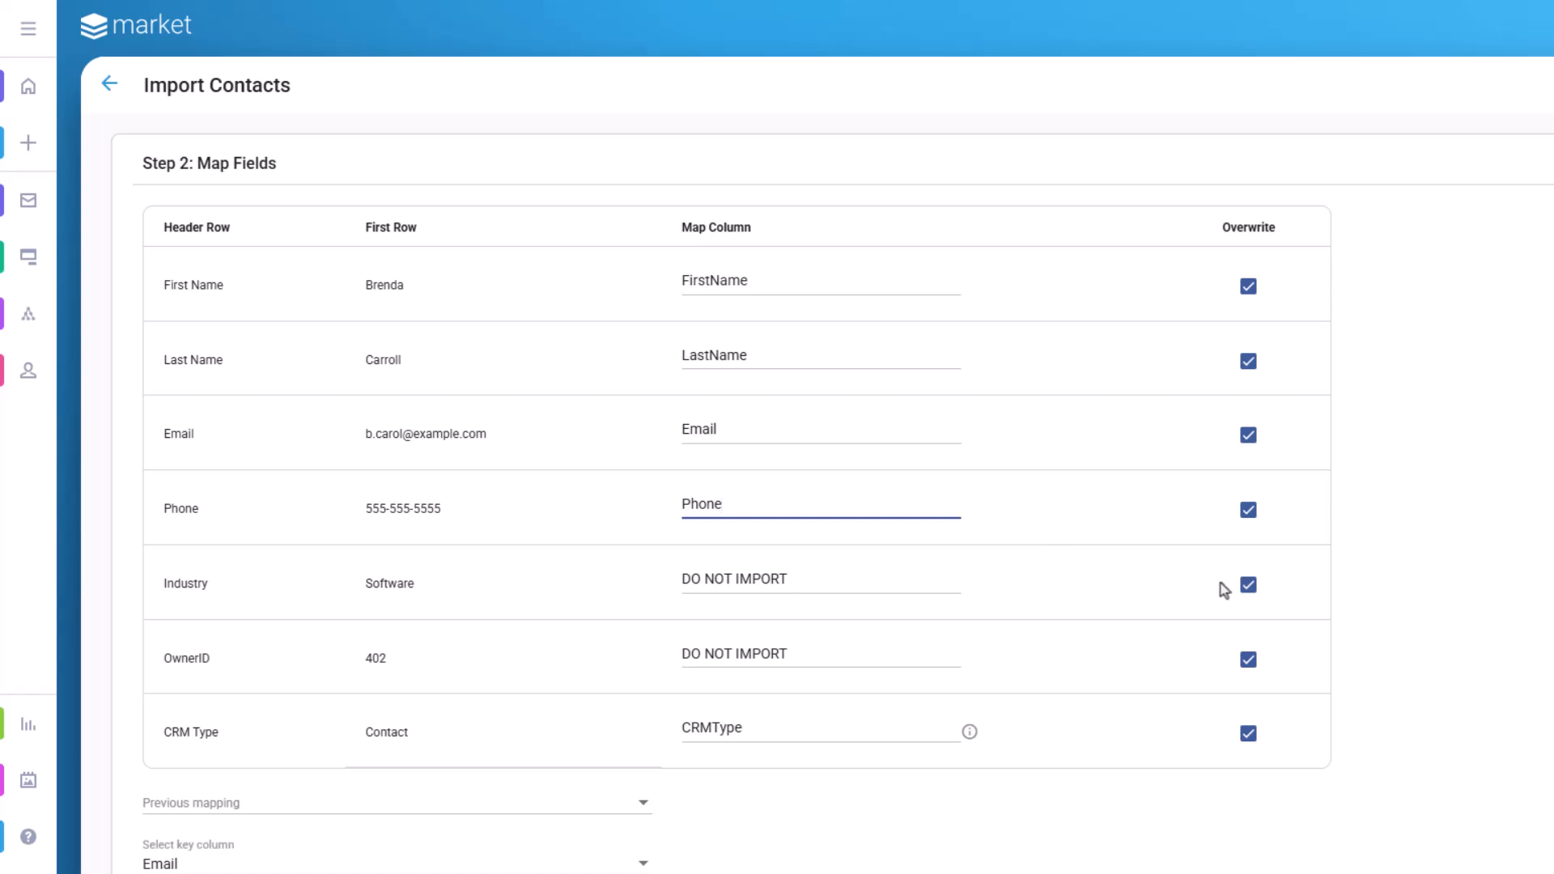
click(1256, 594)
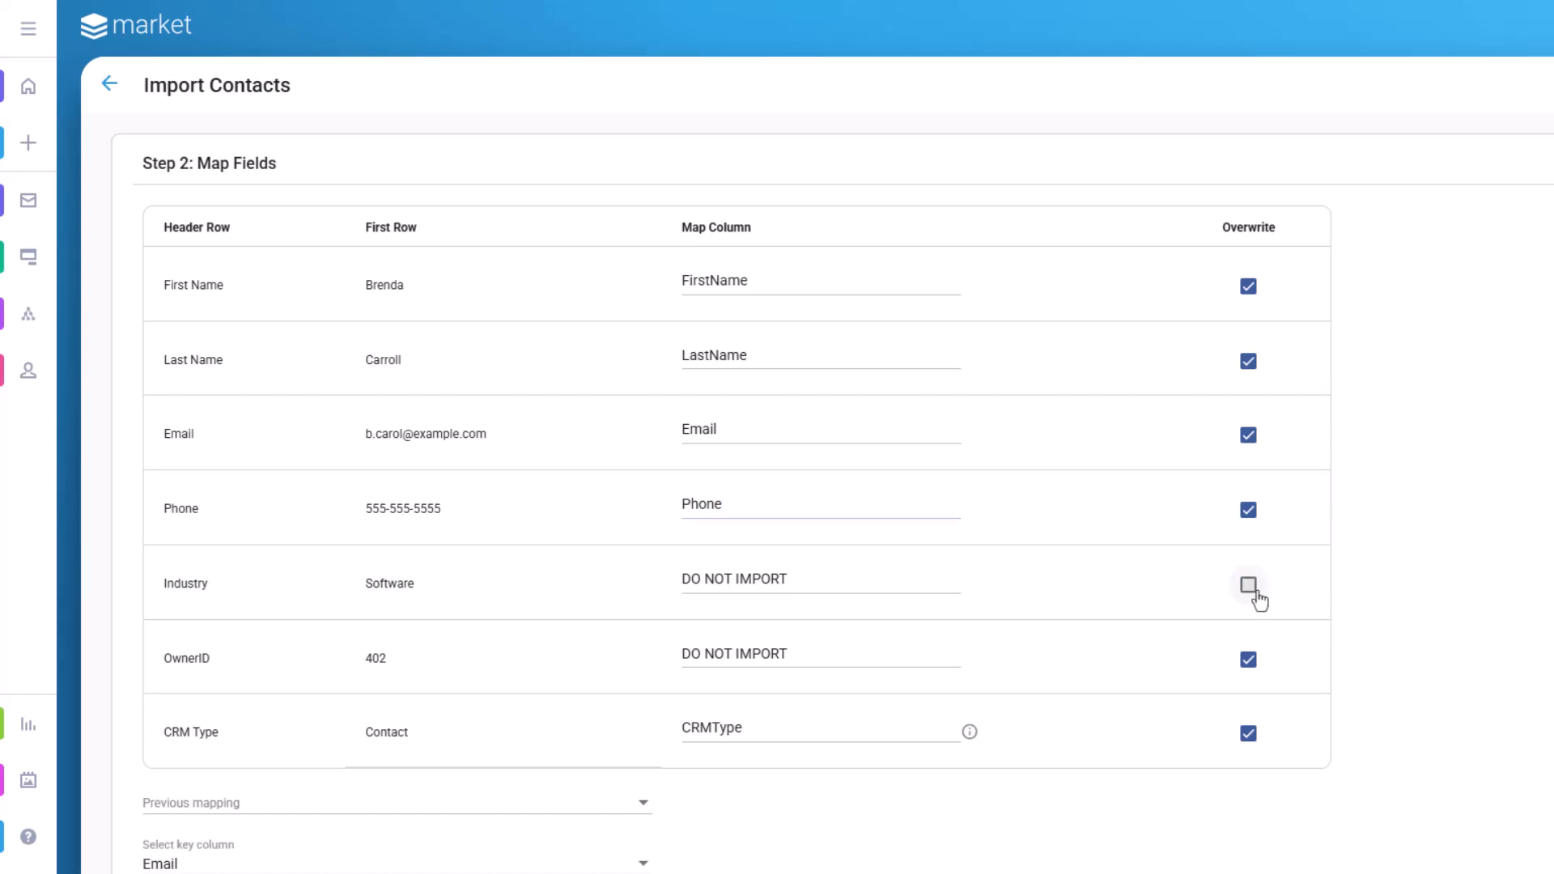
click(1255, 593)
Look through the saved previous mappings and choose Email as the key column
scroll(791, 829, down, 1)
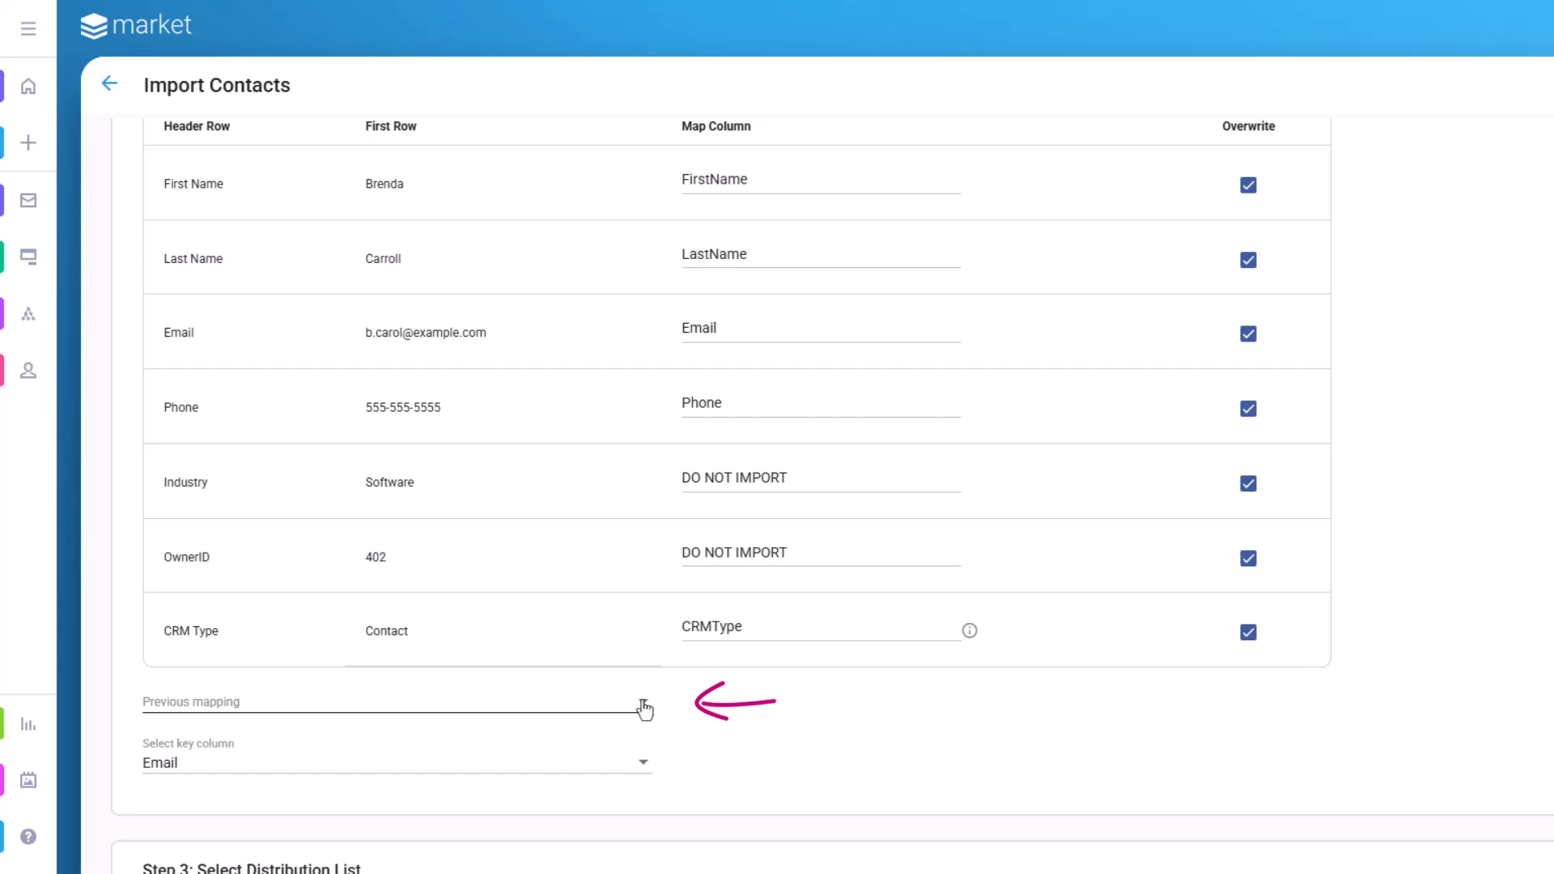
click(644, 710)
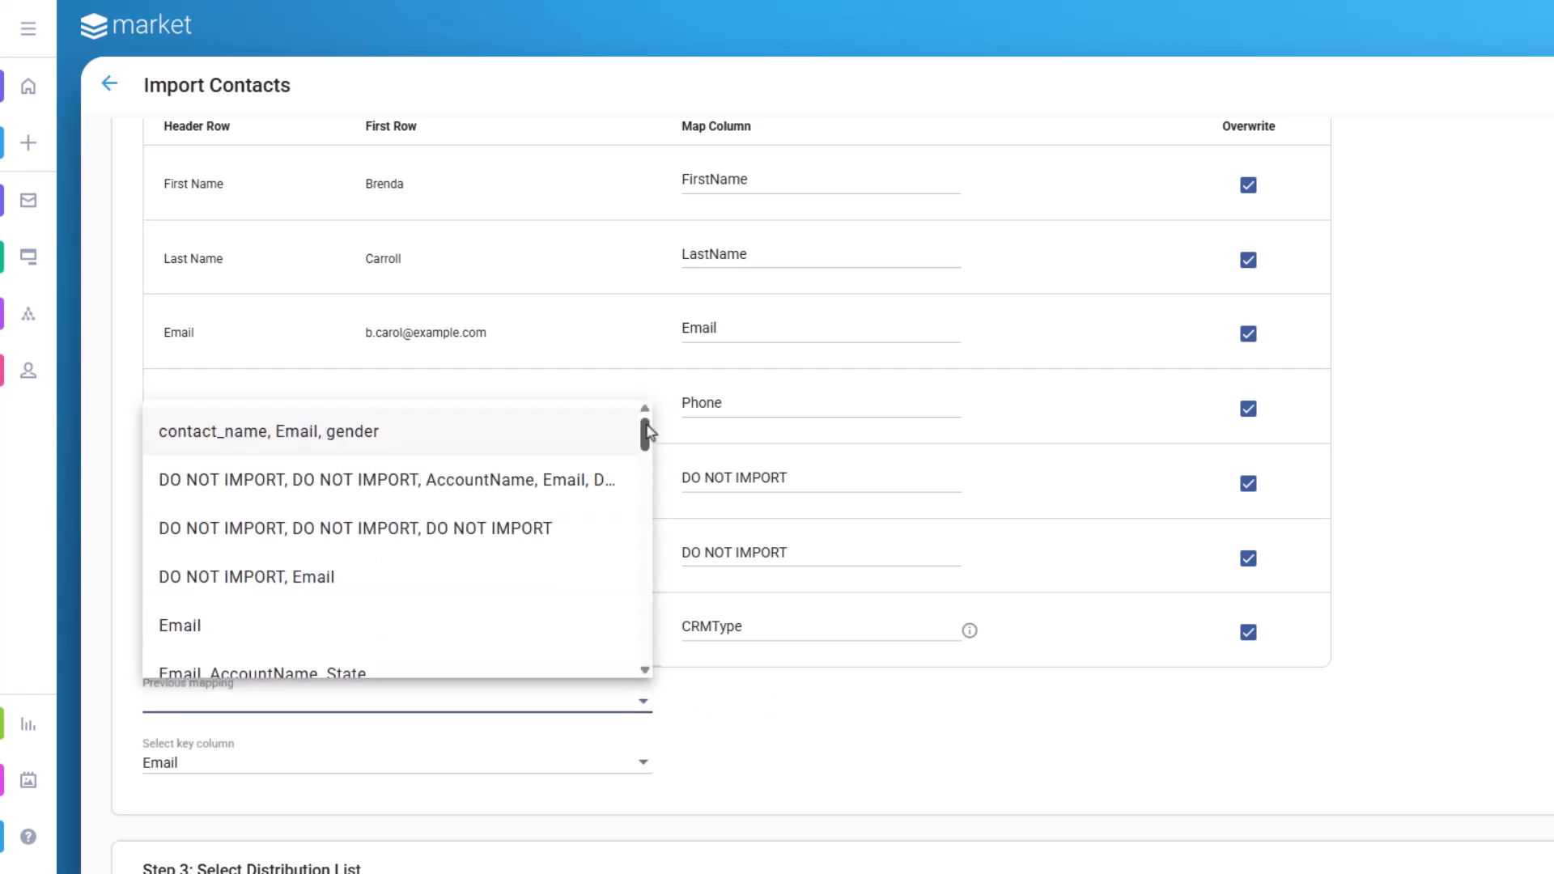
mouse_move(650, 444)
mouse_down()
mouse_move(628, 659)
mouse_move(643, 437)
mouse_up()
click(700, 704)
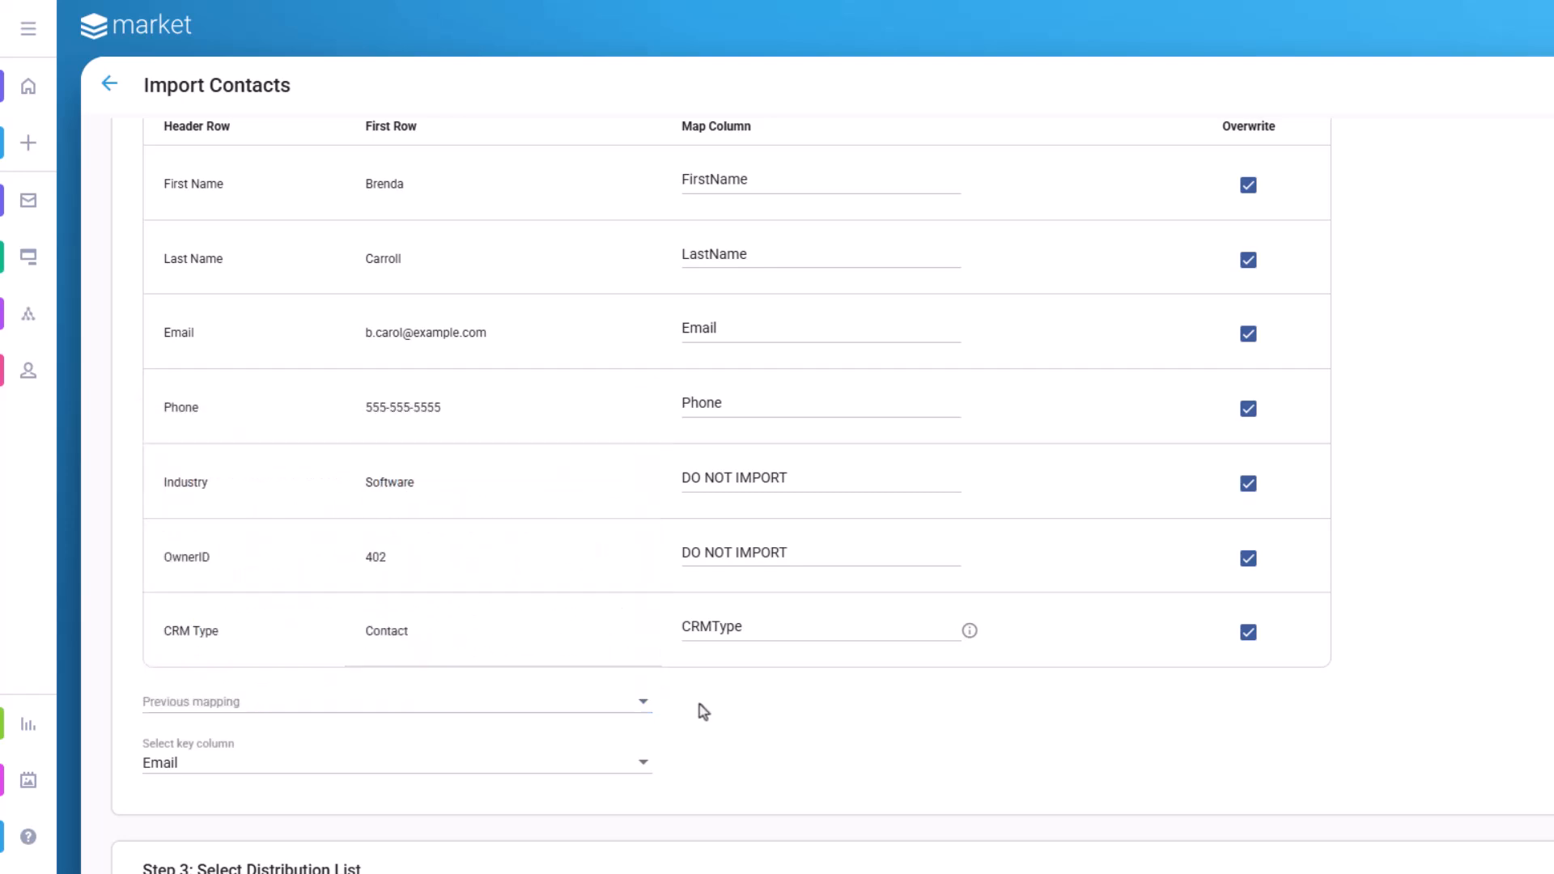
click(631, 773)
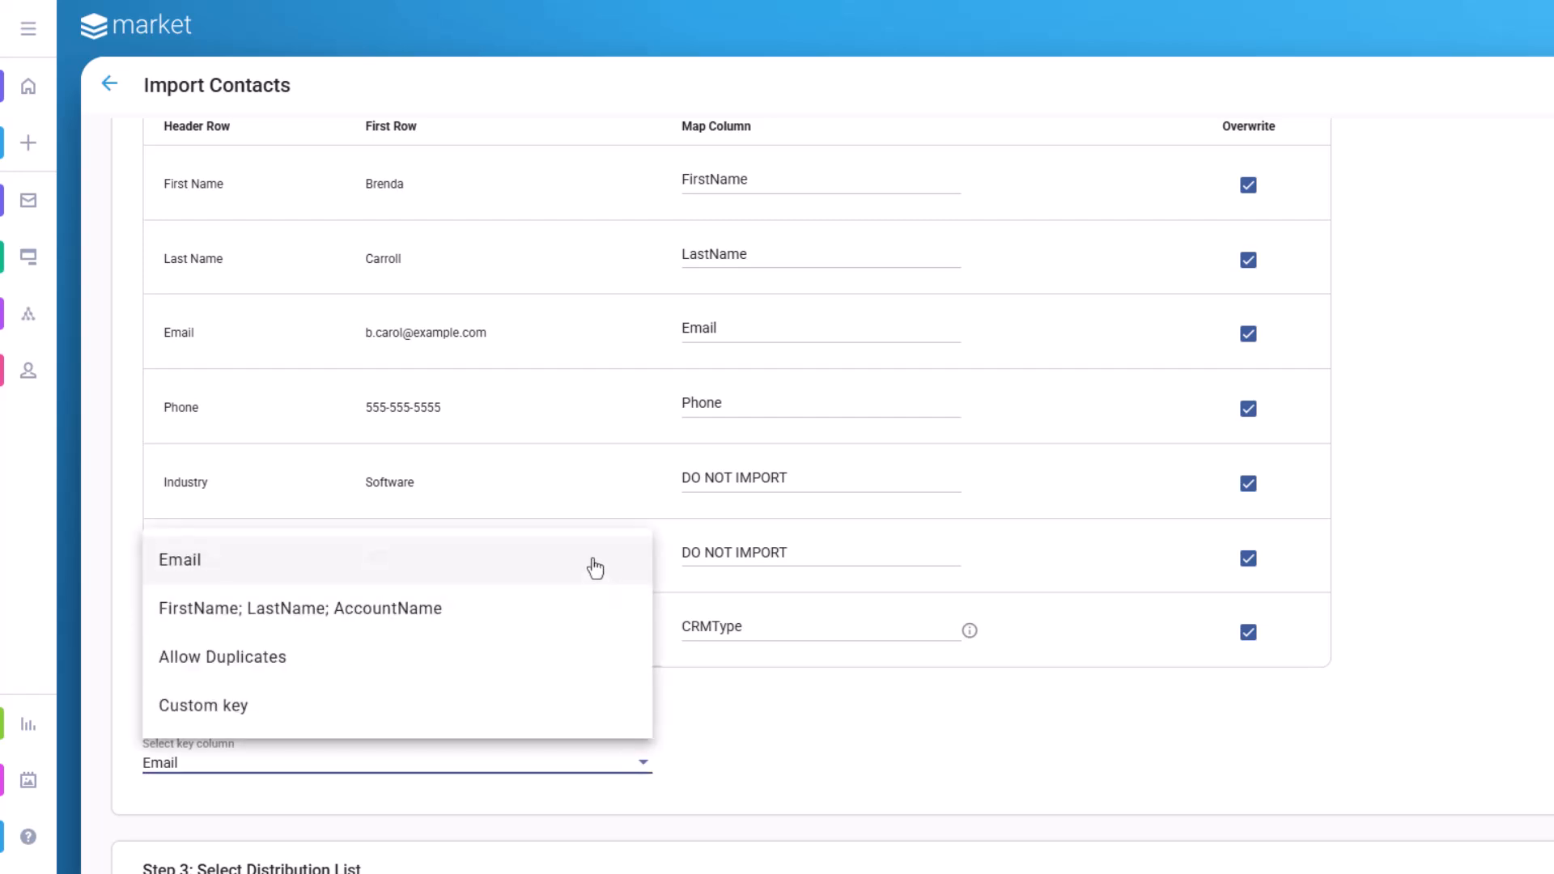
click(595, 567)
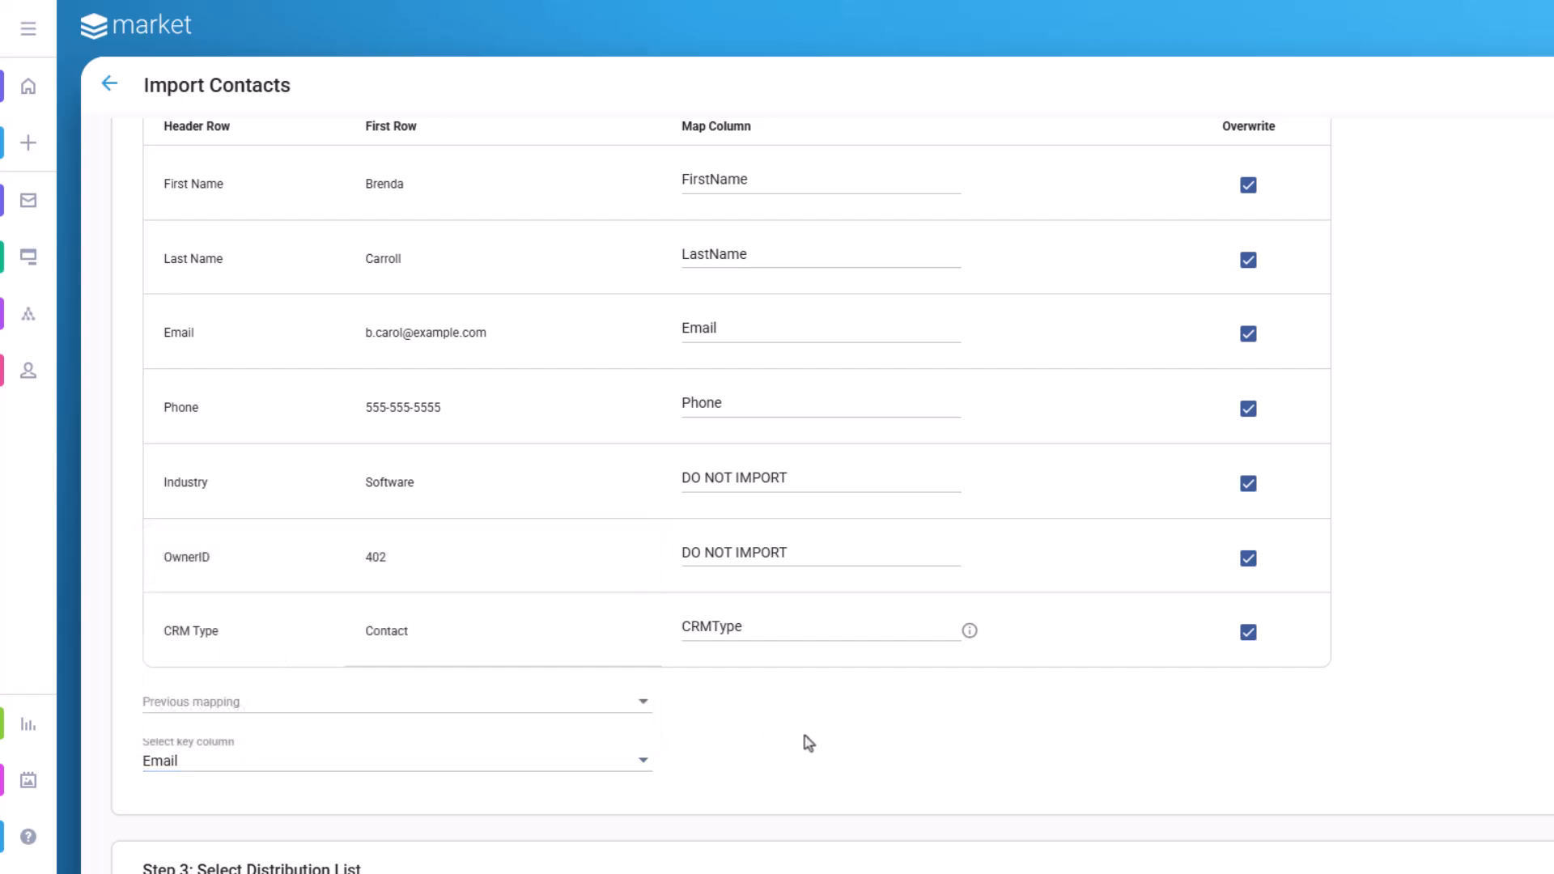
Create a new distribution list named Contacts01 for the imported contacts
scroll(940, 750, down, 5)
scroll(969, 738, down, 2)
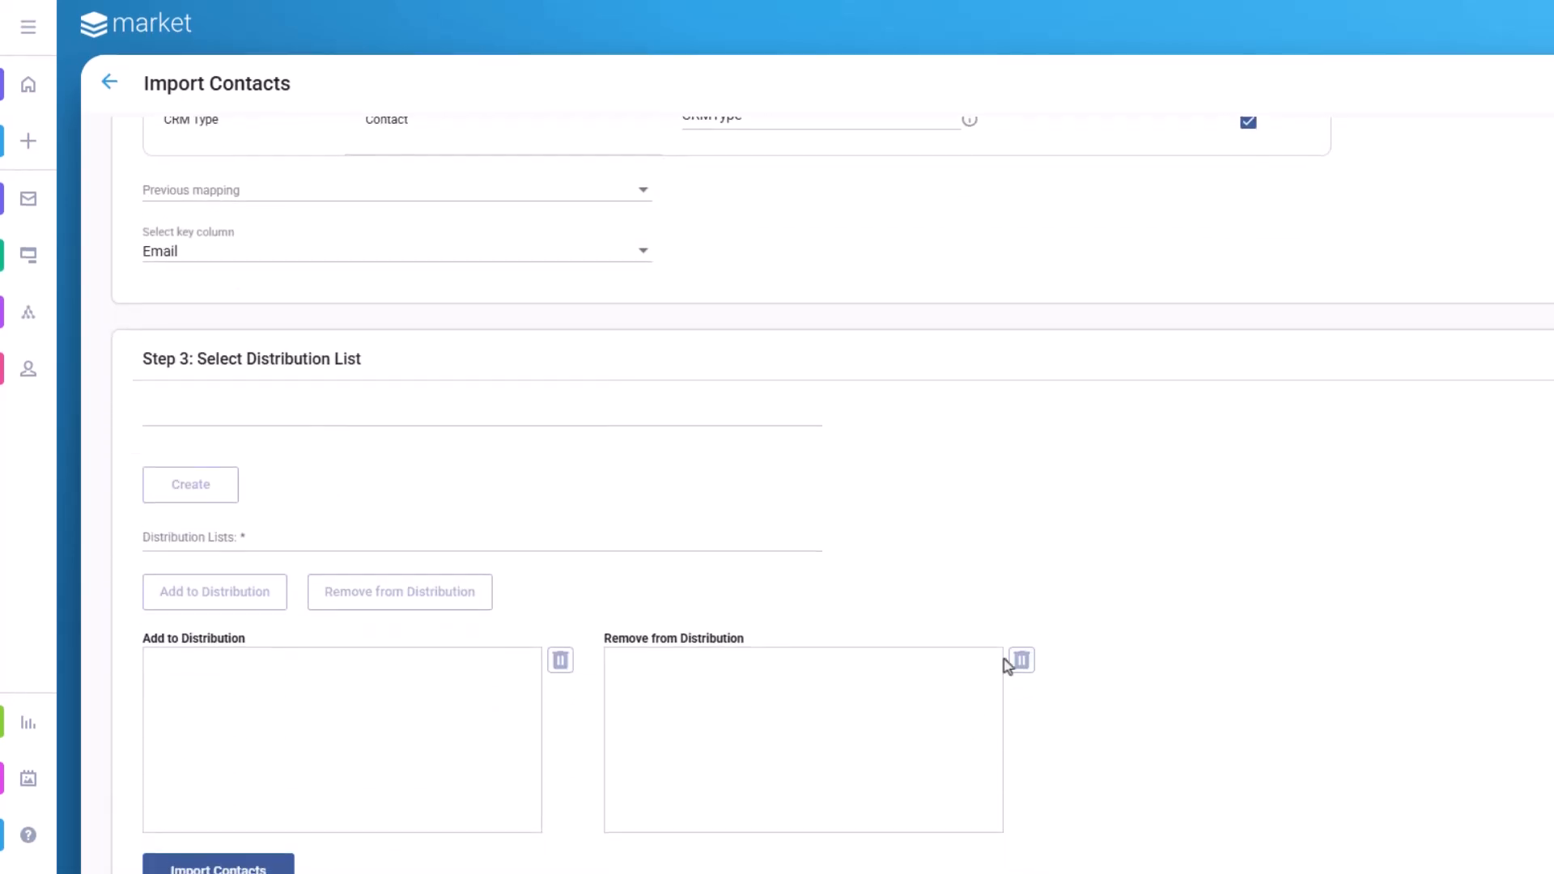
click(342, 370)
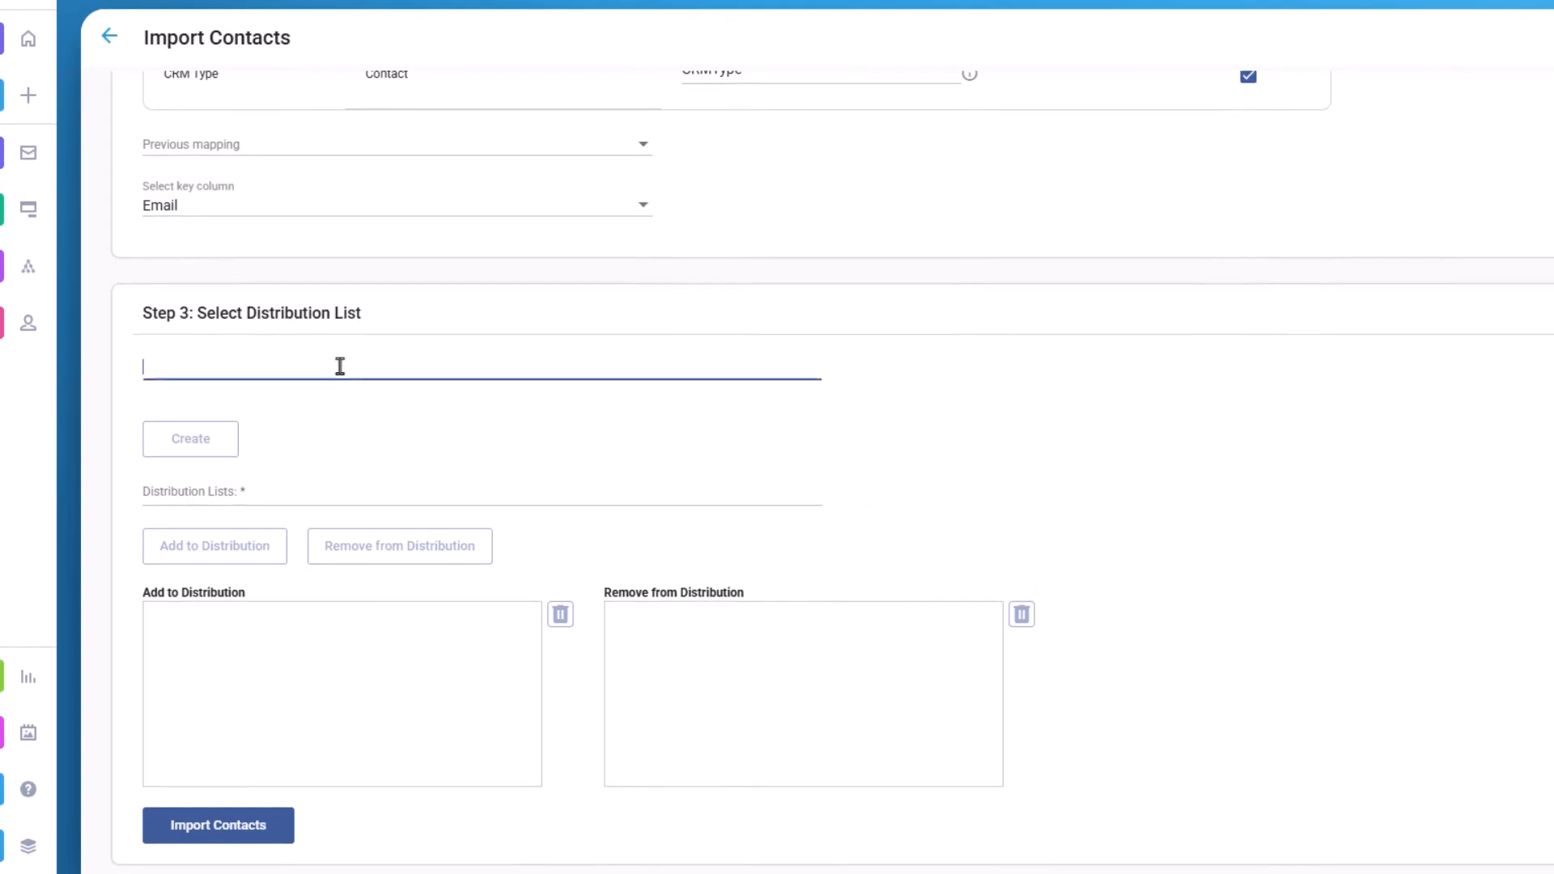
text(Con)
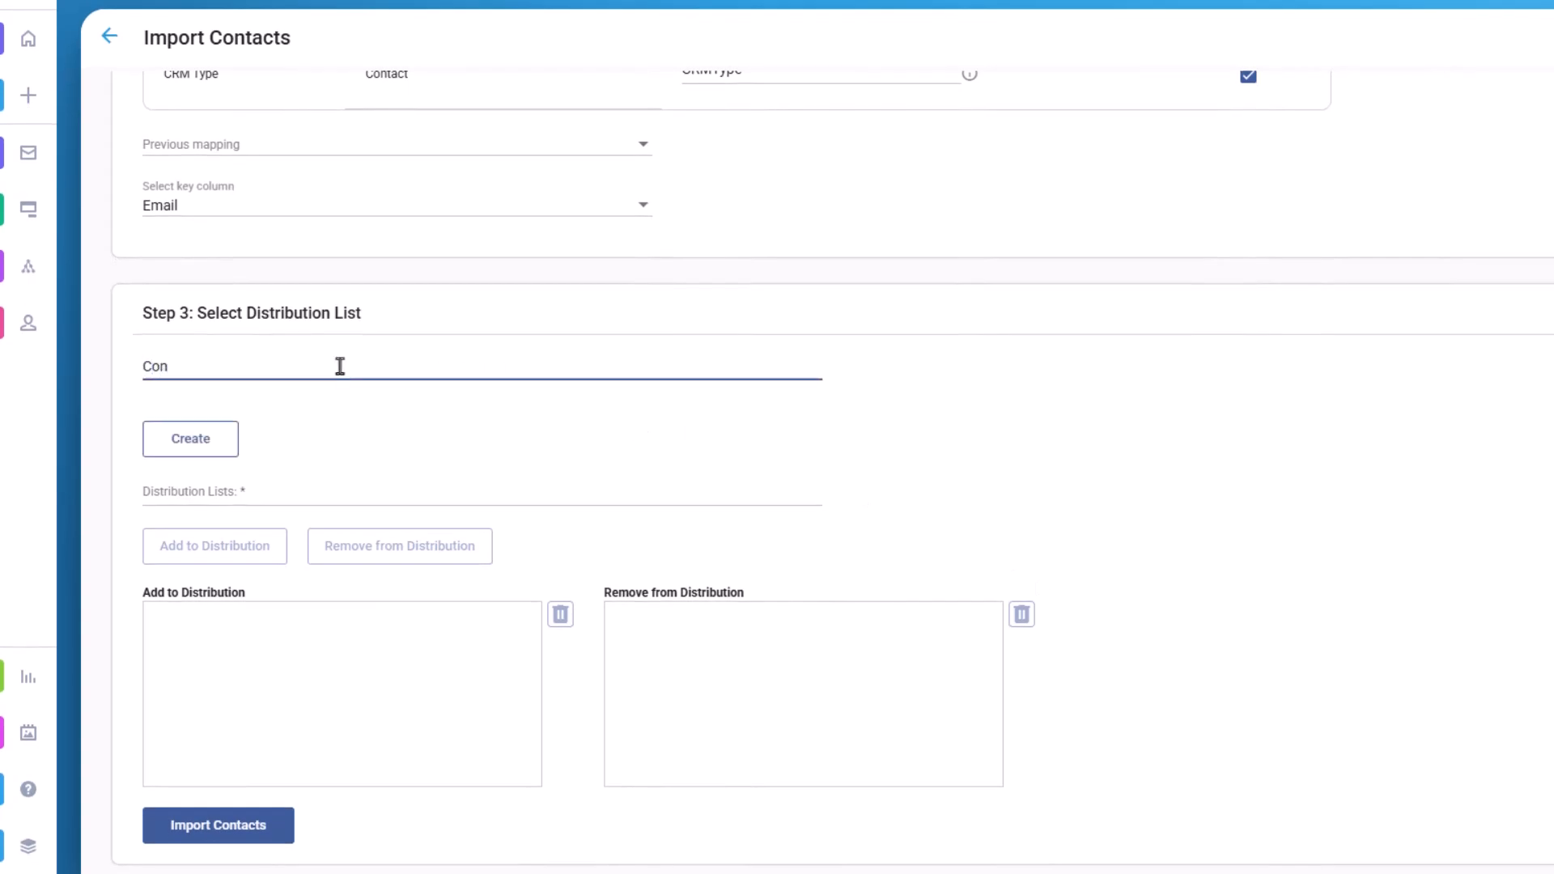
text(tacts01)
click(220, 446)
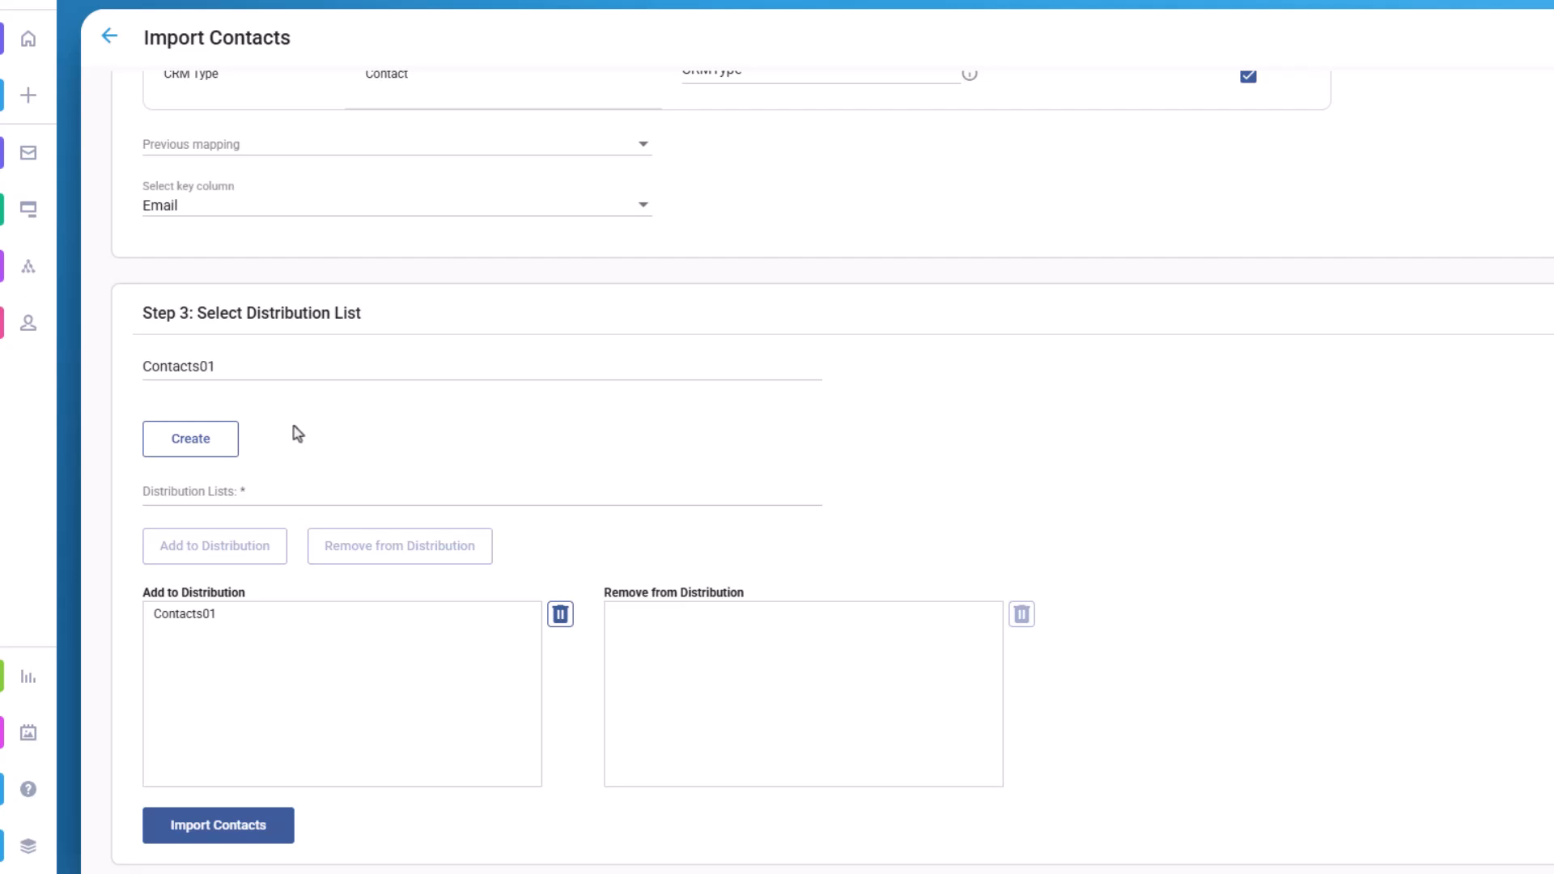
Choose the existing list "July: Make Your Vacation Plans - list 1" and add it to the Add to Distribution lists
click(222, 497)
scroll(548, 711, down, 5)
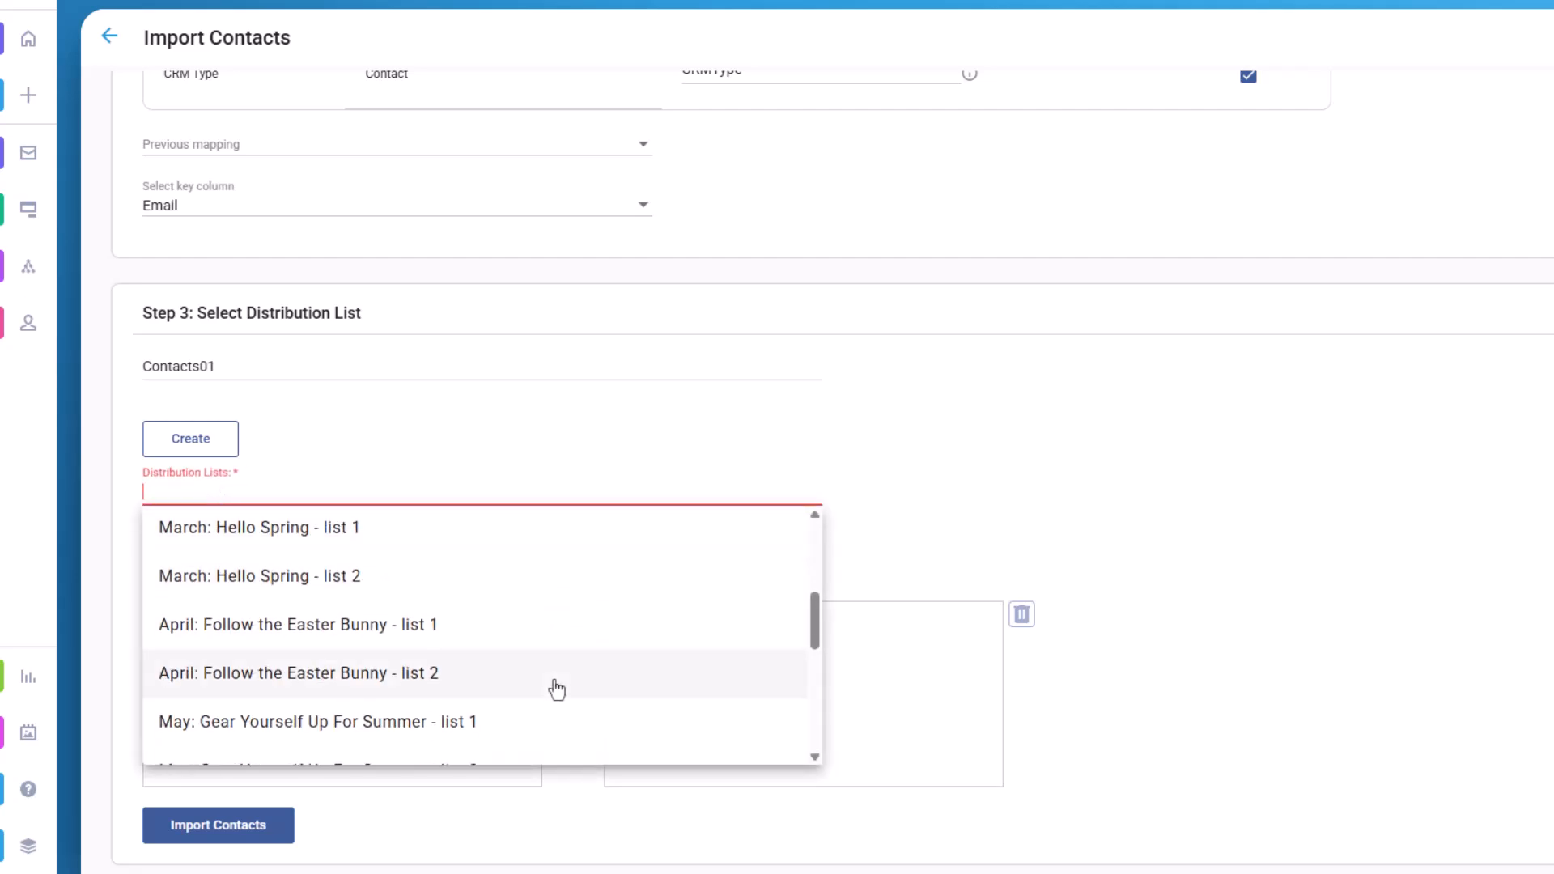
click(486, 713)
click(250, 557)
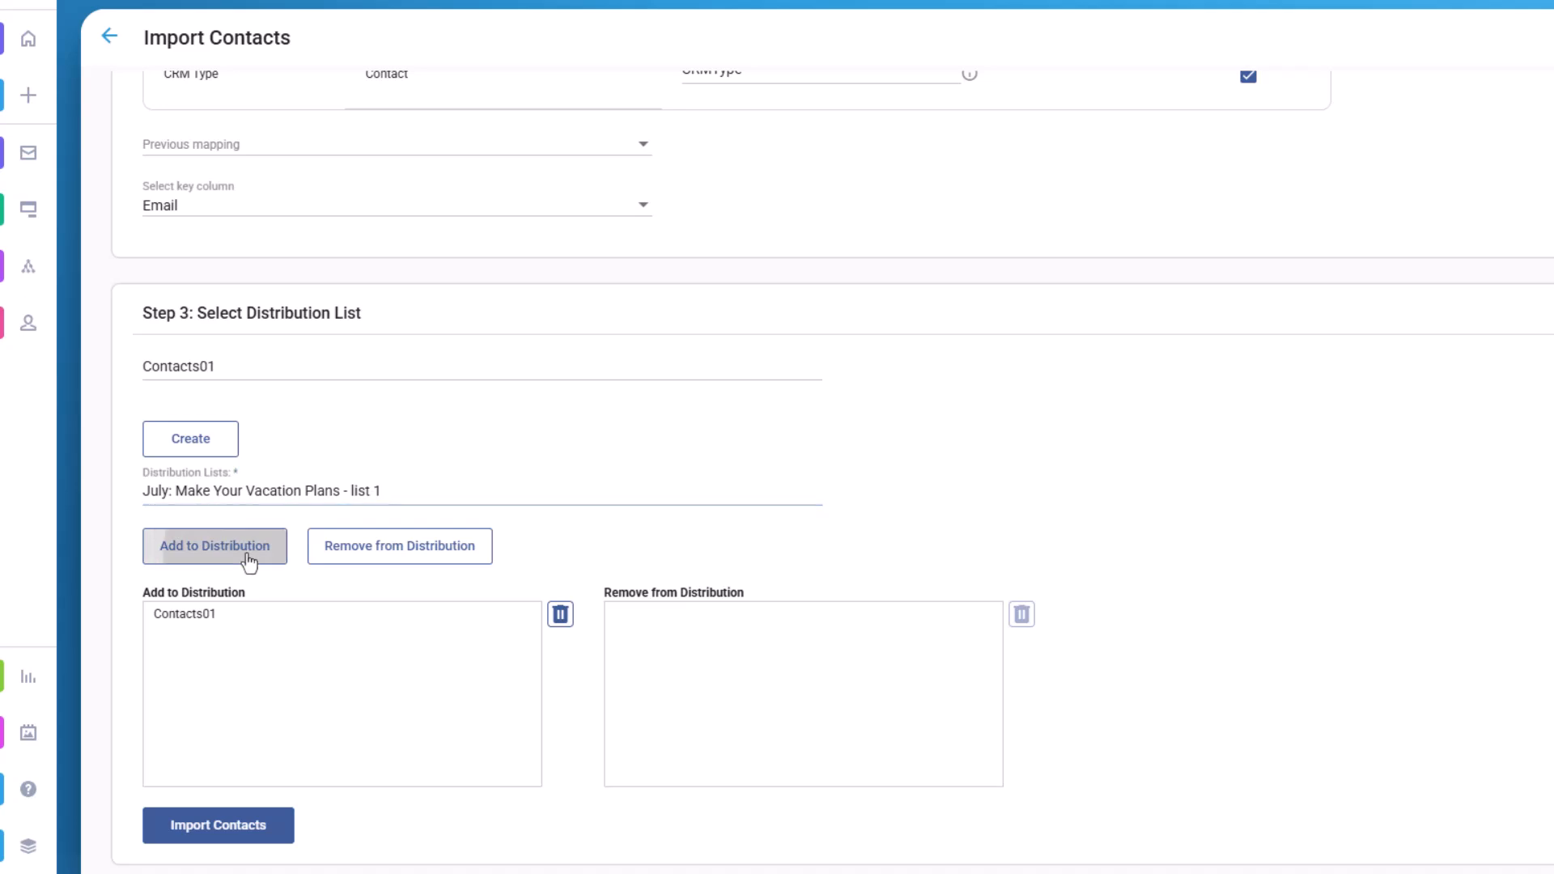
Replace the chosen distribution list with "March: Hello Spring - list 1" and put it under Remove from Distribution
click(527, 492)
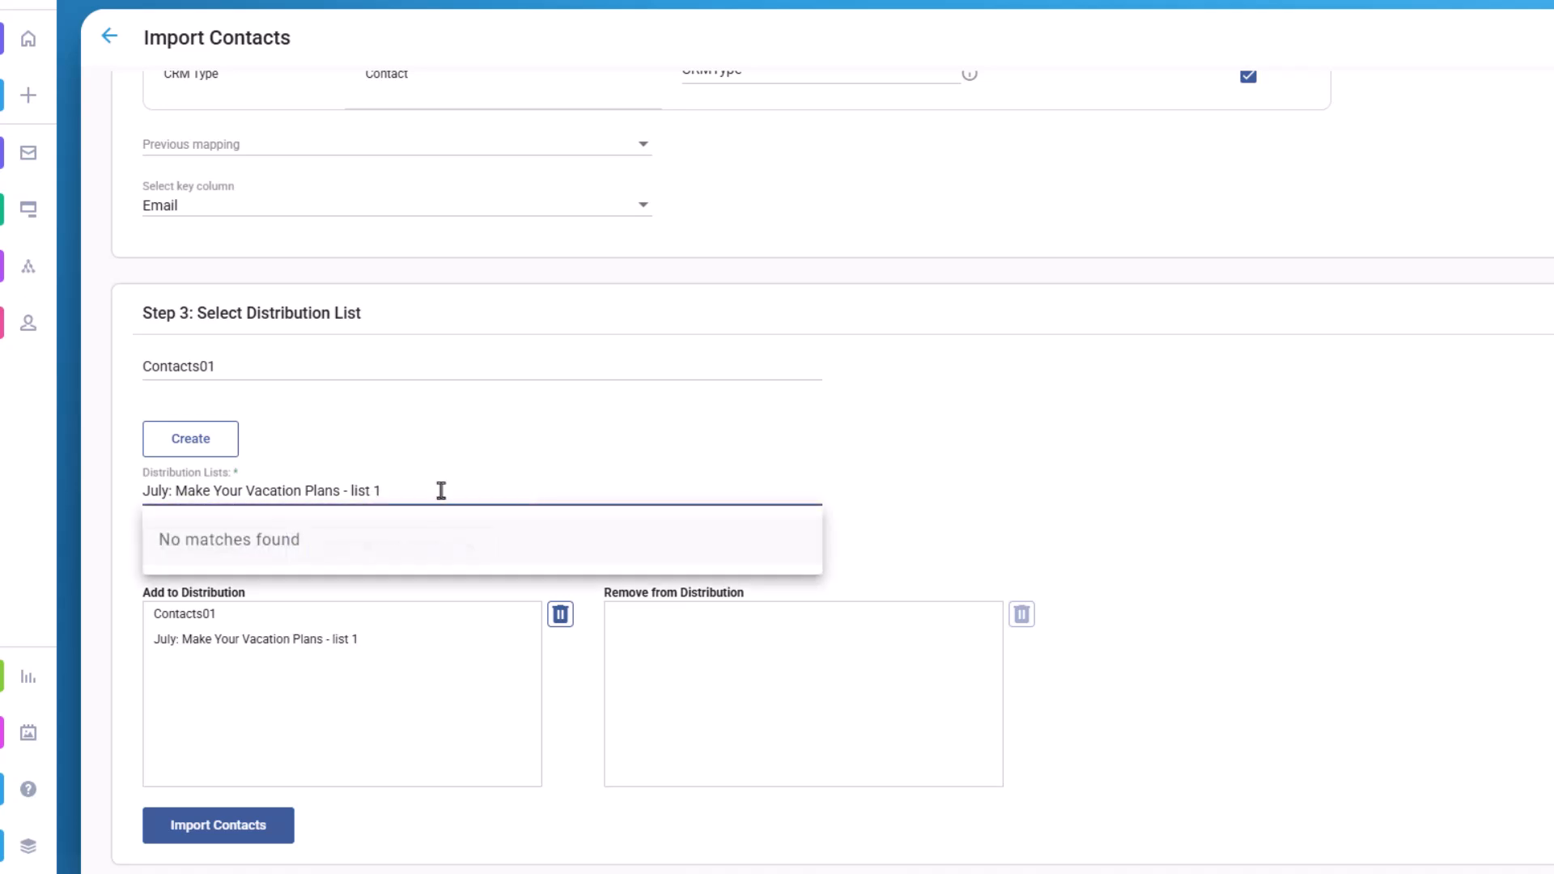
drag(441, 490, 101, 500)
key(BackSpace)
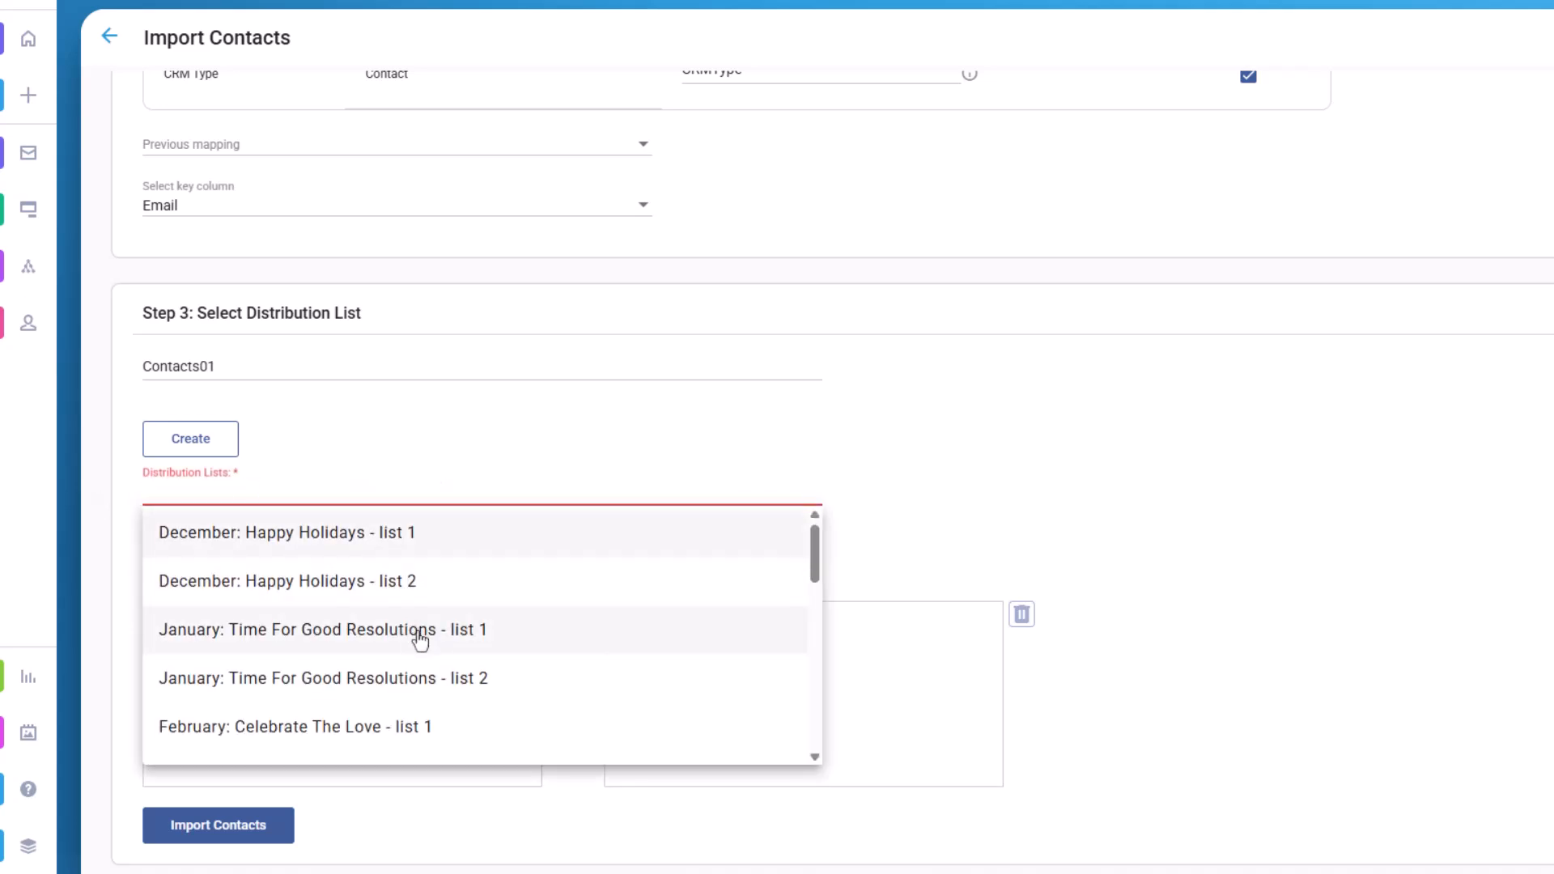
scroll(418, 637, down, 3)
click(420, 640)
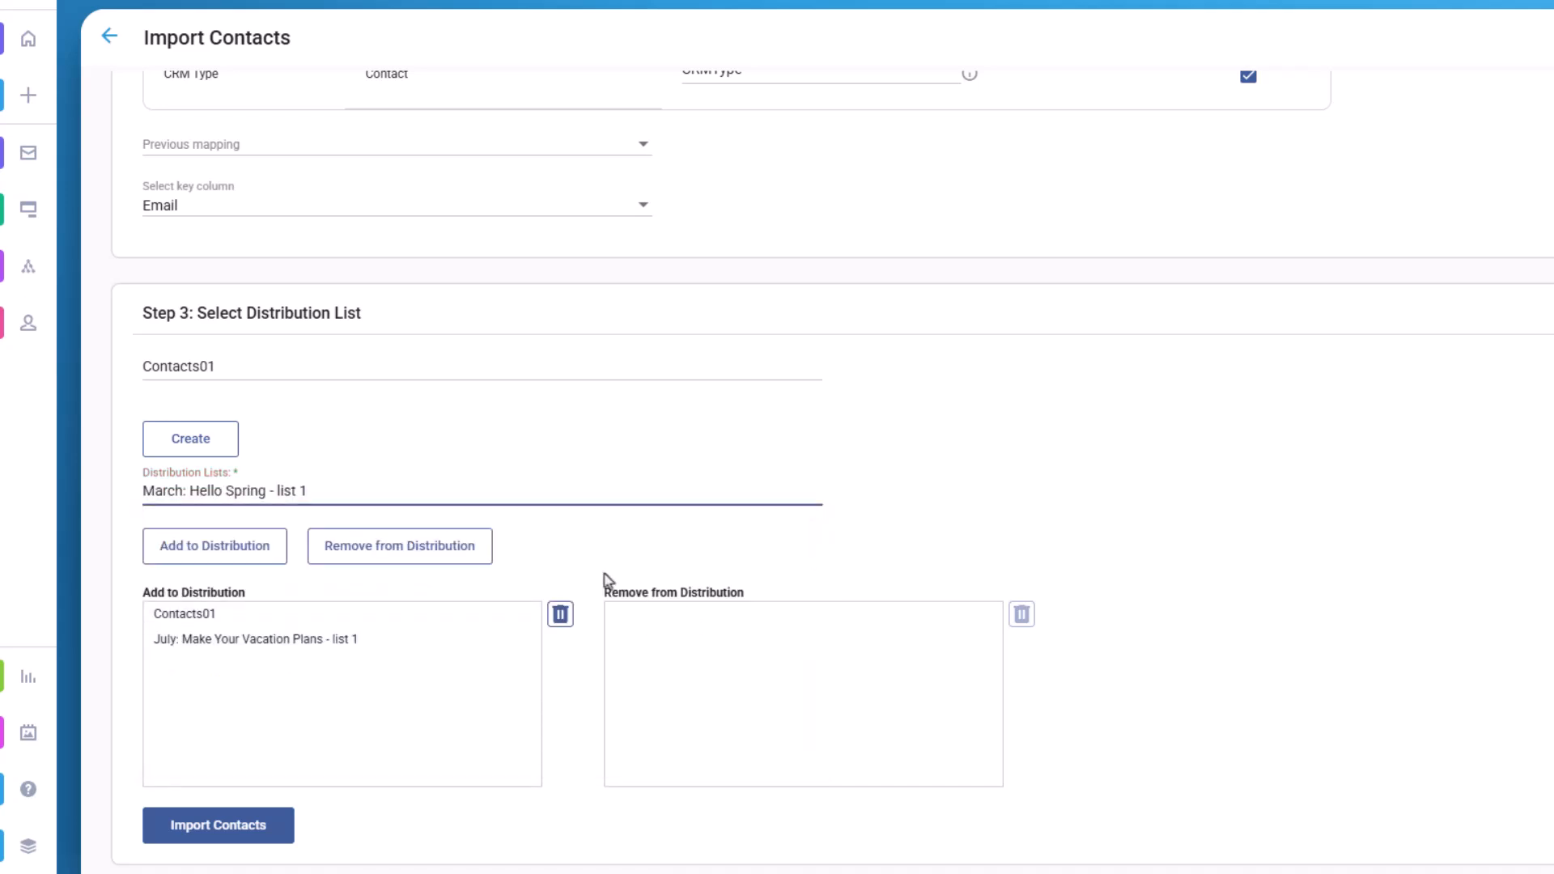
click(429, 556)
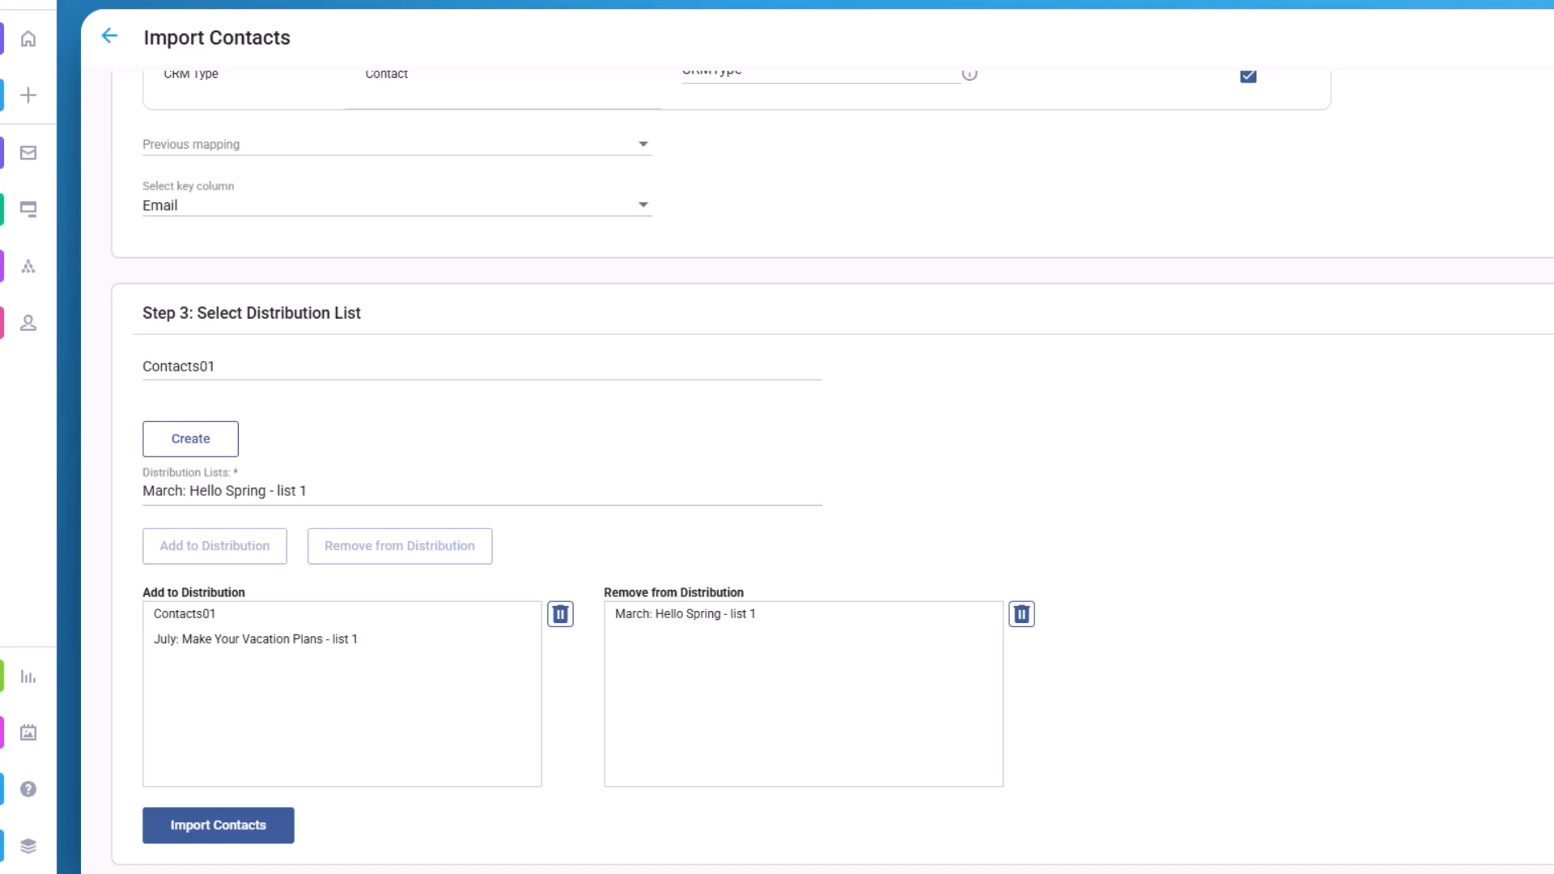
Delete the July list from Add to Distribution and the March list from Remove from Distribution
click(306, 645)
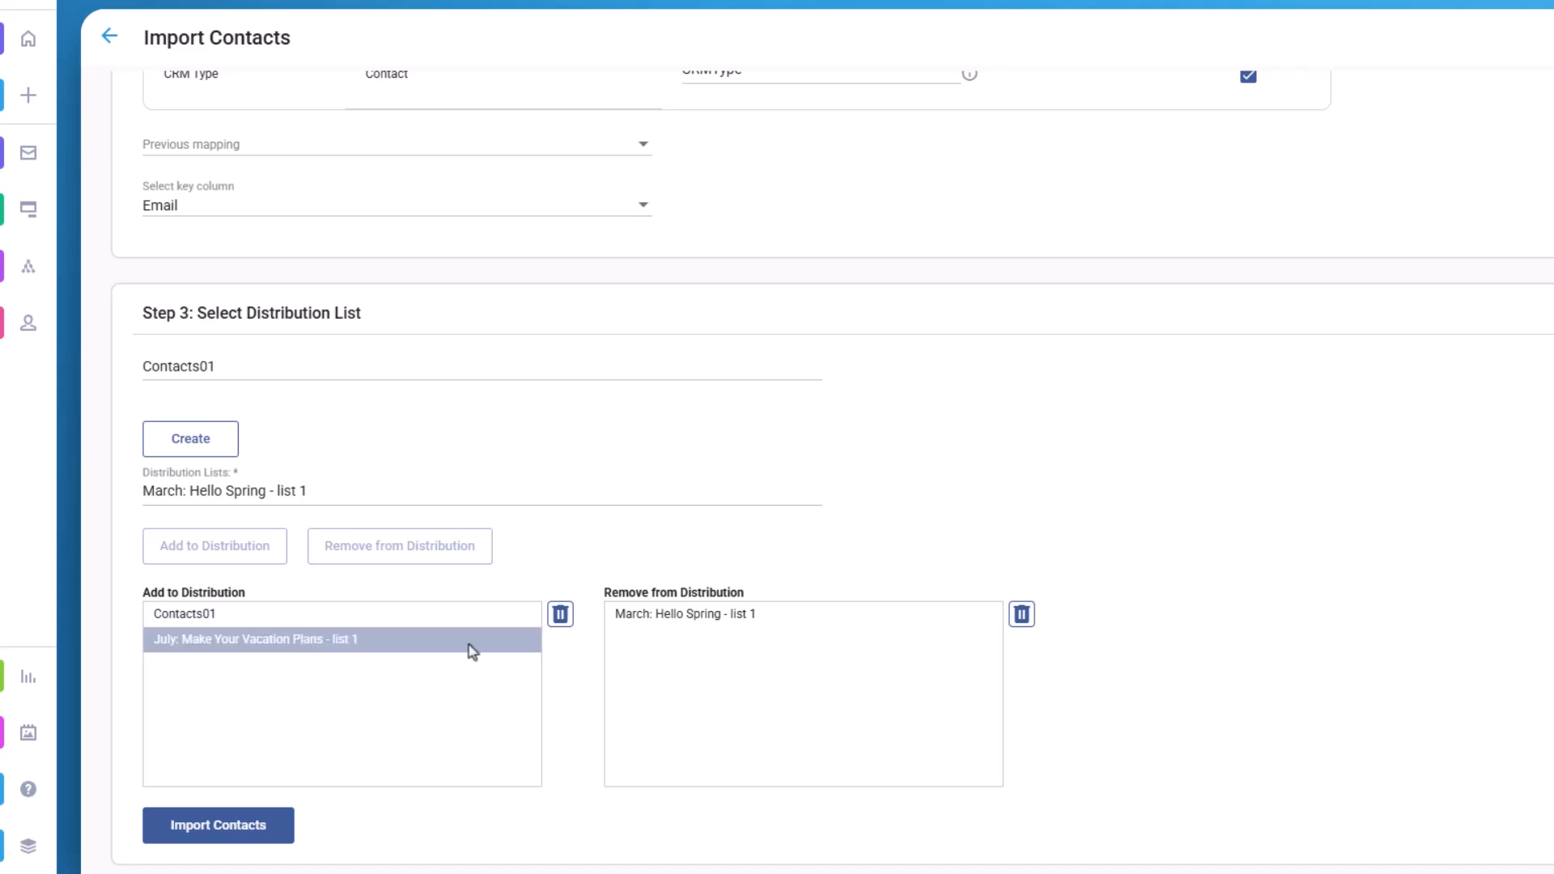
click(562, 620)
click(679, 628)
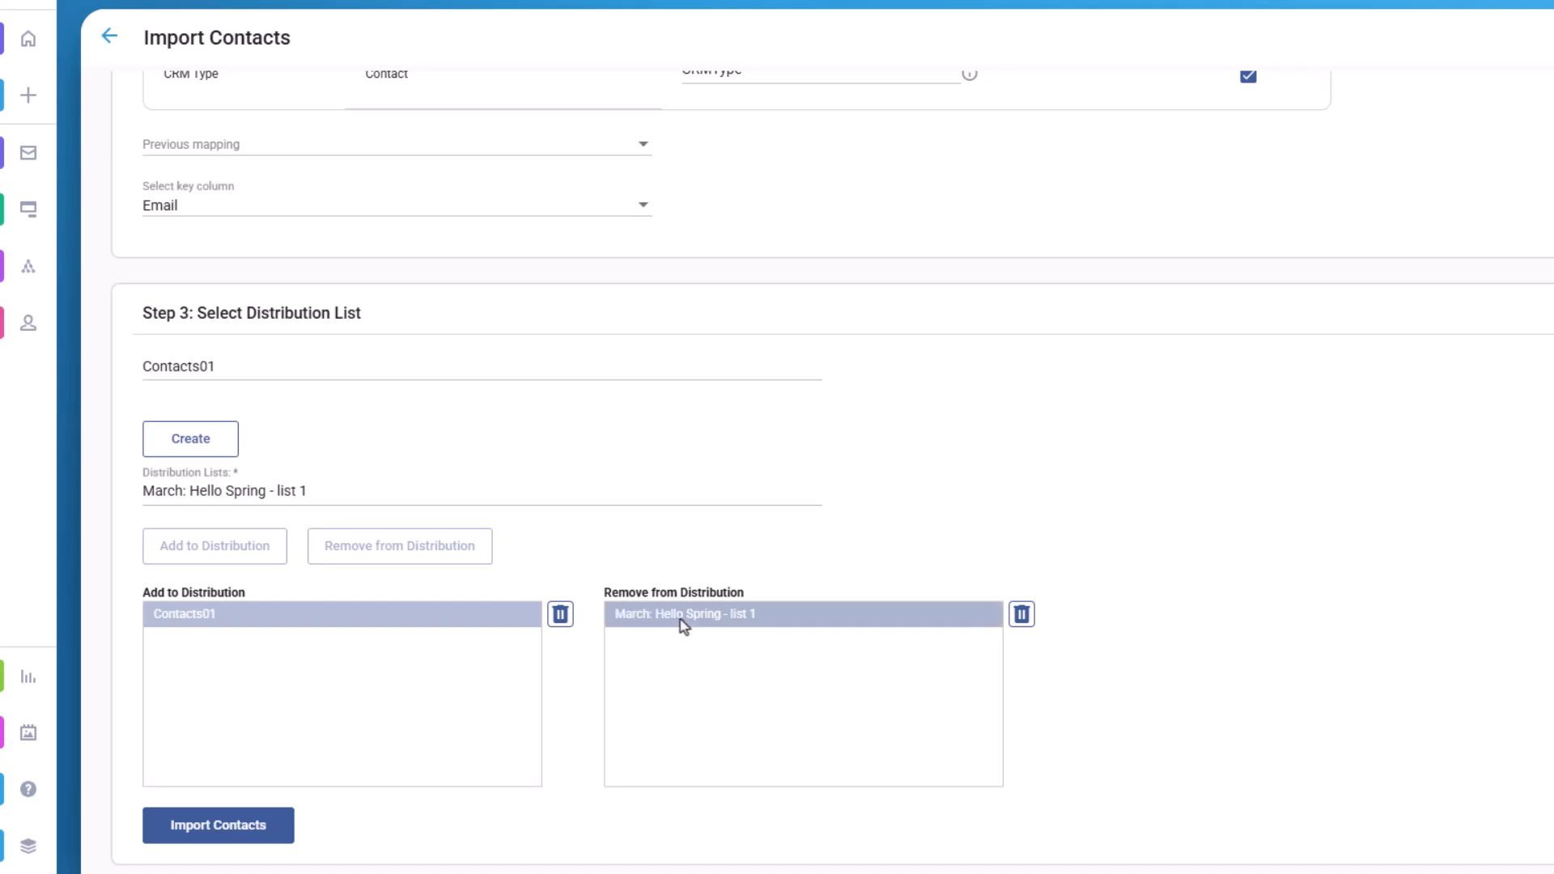
click(1023, 617)
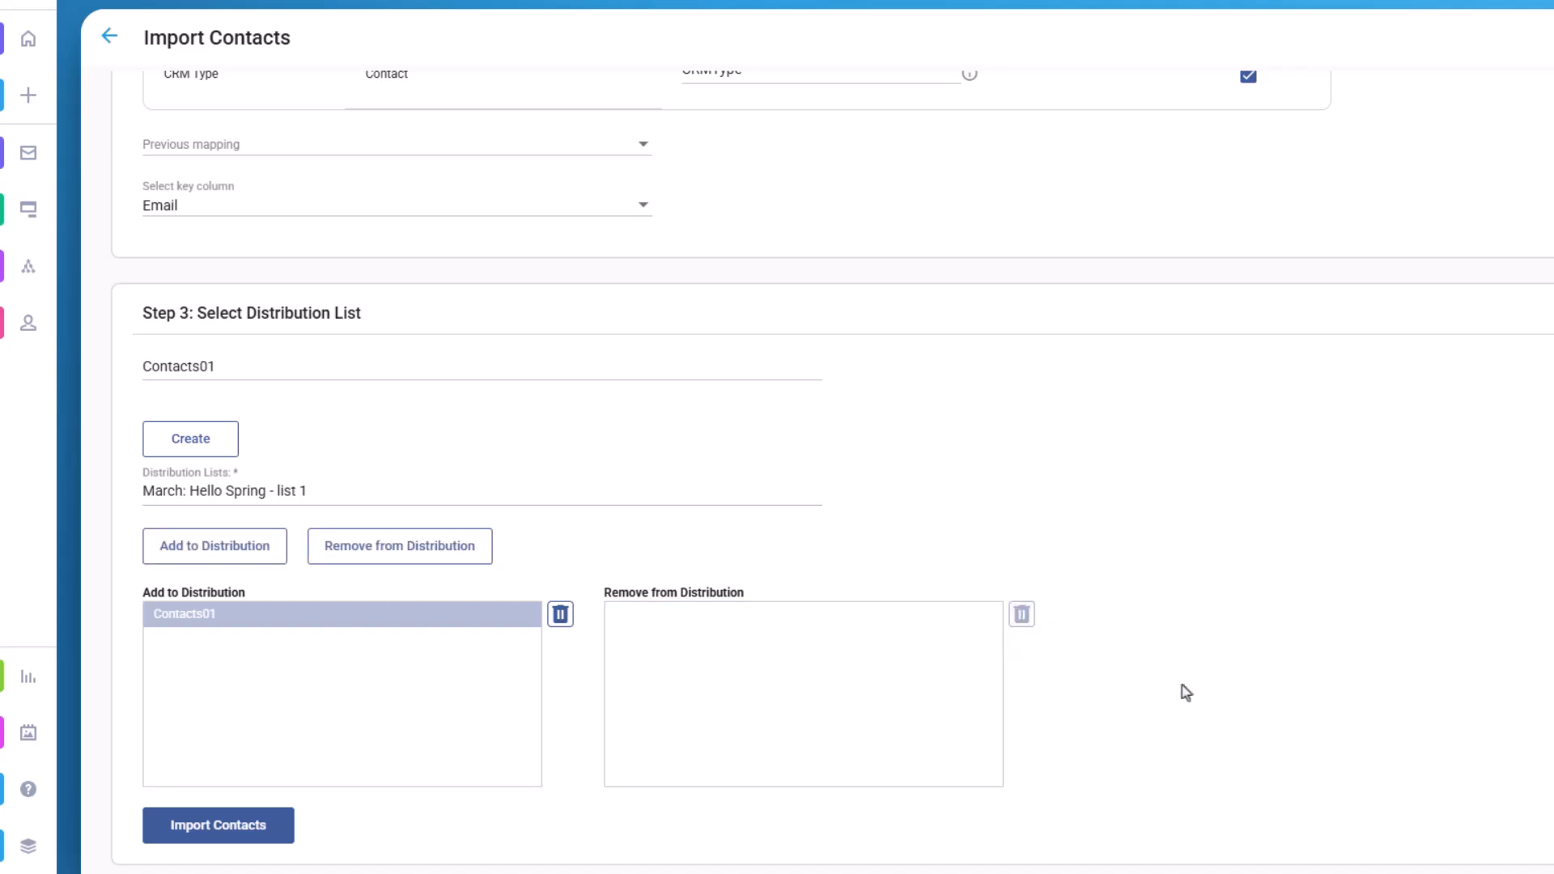
Submit the contact import with the mapped columns and the Contacts01 distribution list
click(277, 832)
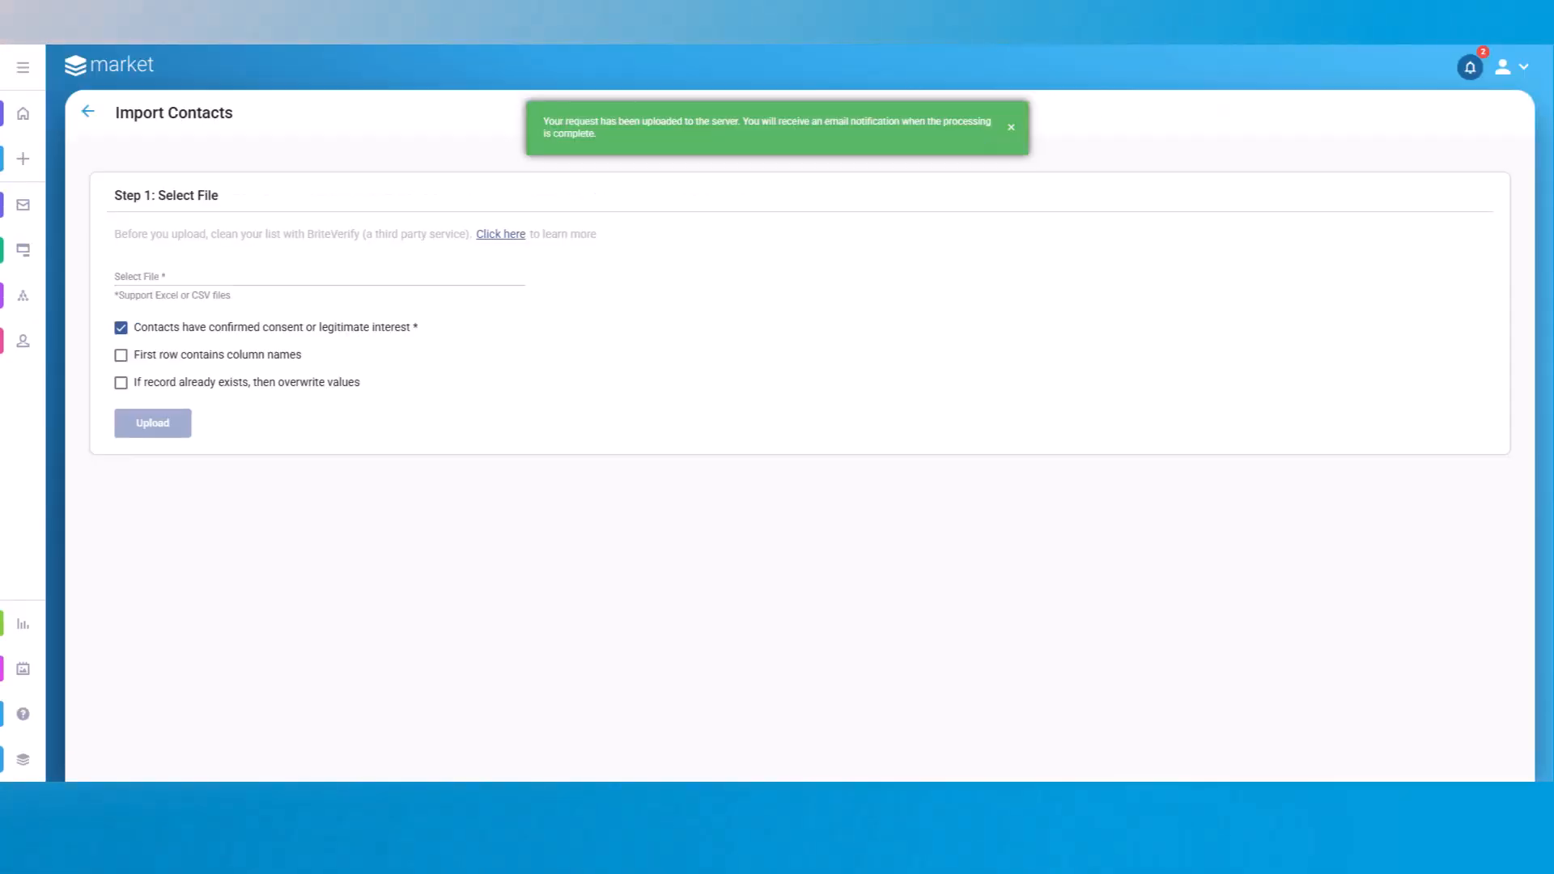
Open the distribution lists ordered by newest modification date, view the contacts in Internal Sales Team 2025, and return to the overview
click(22, 67)
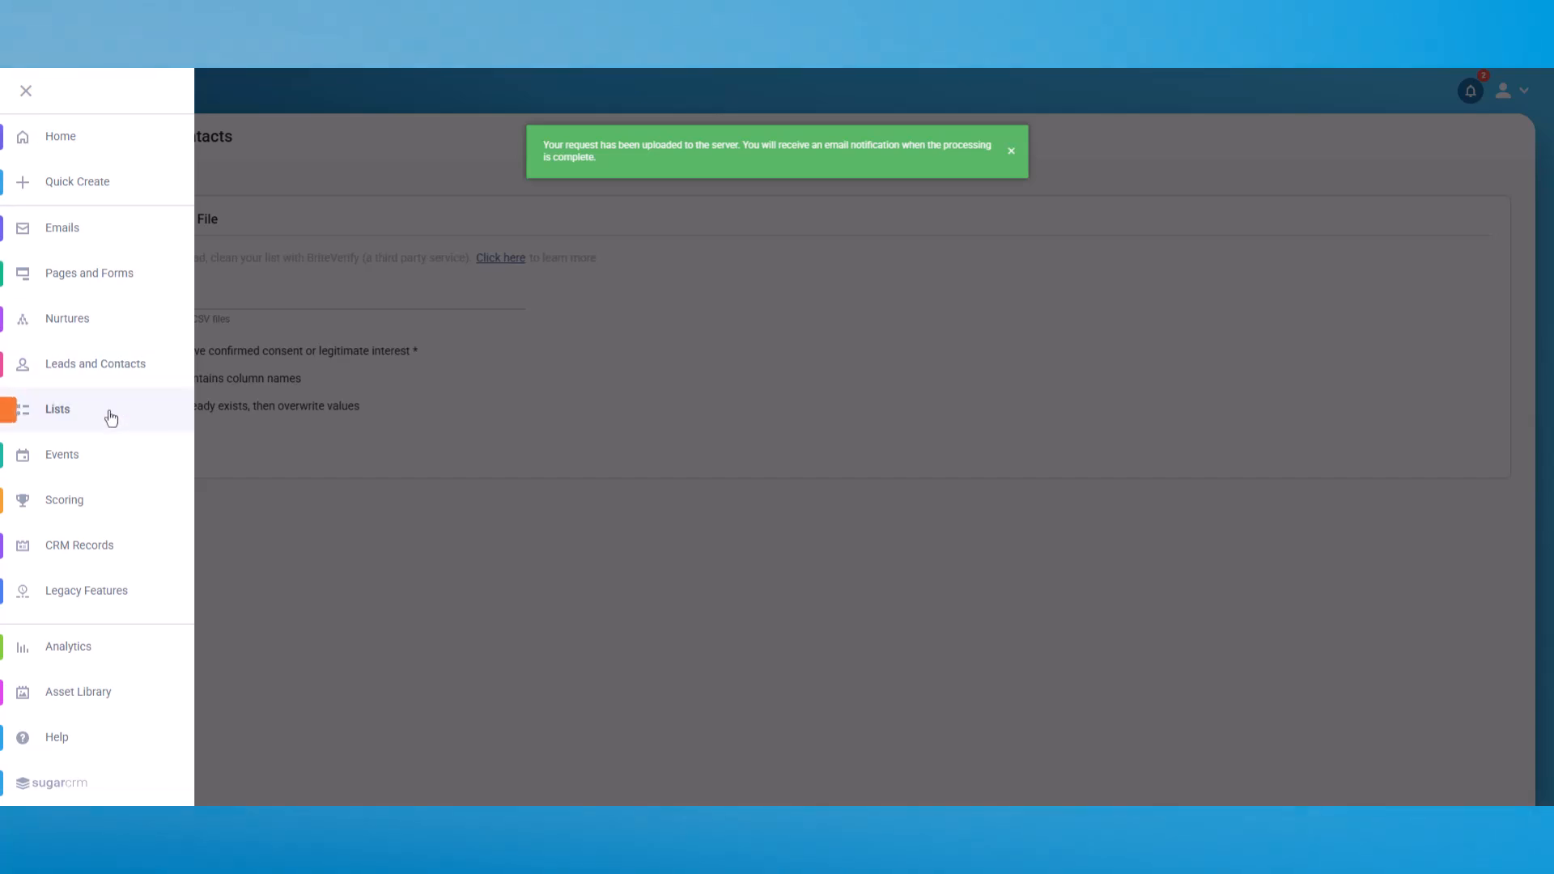
click(111, 417)
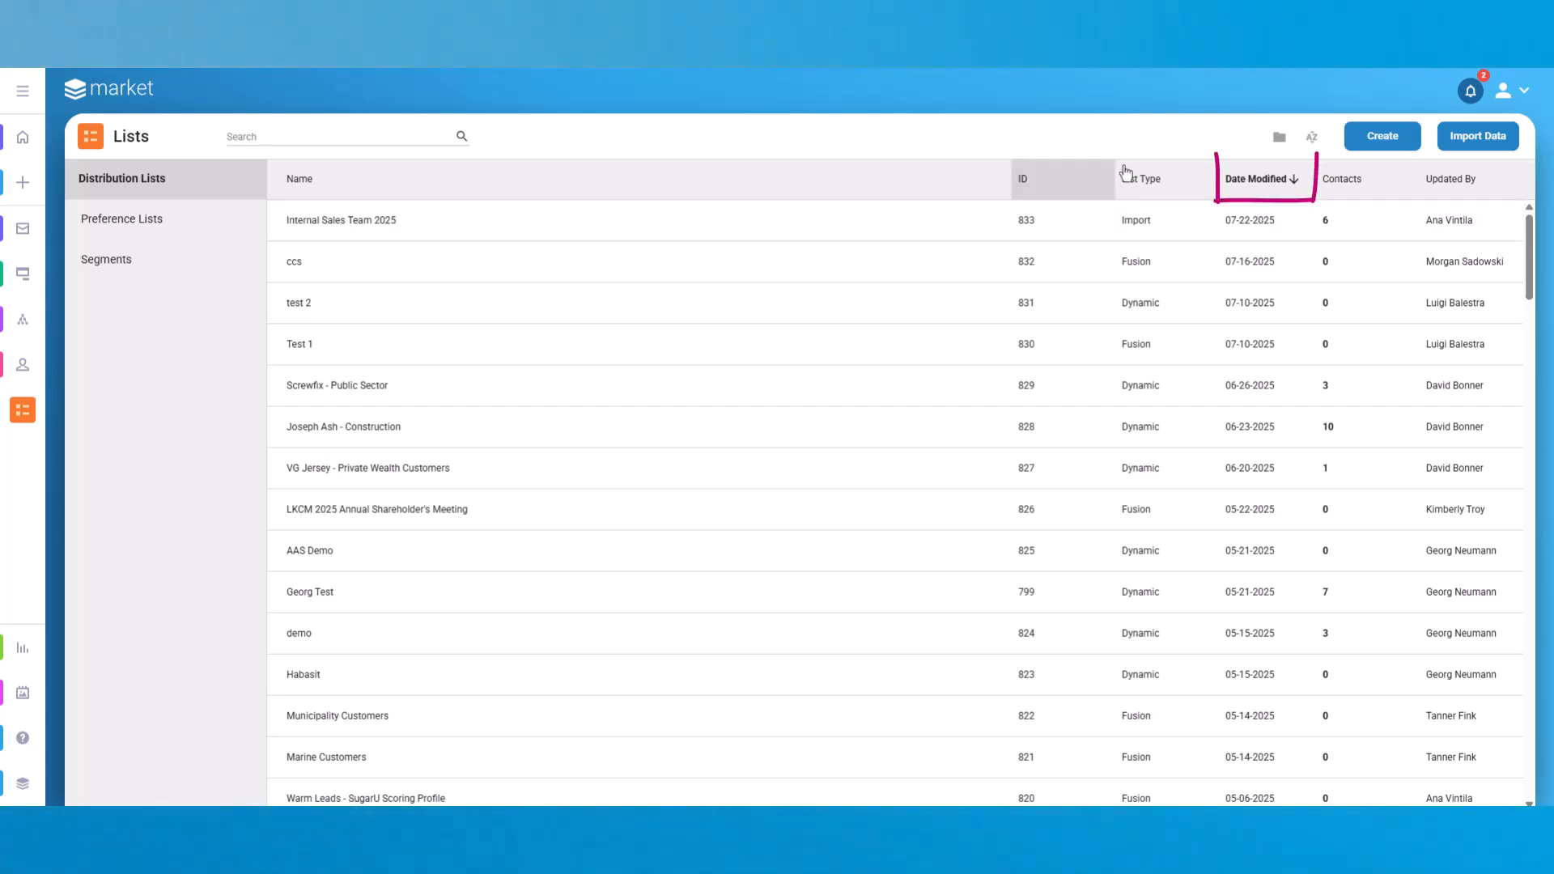
click(1257, 179)
click(1257, 179)
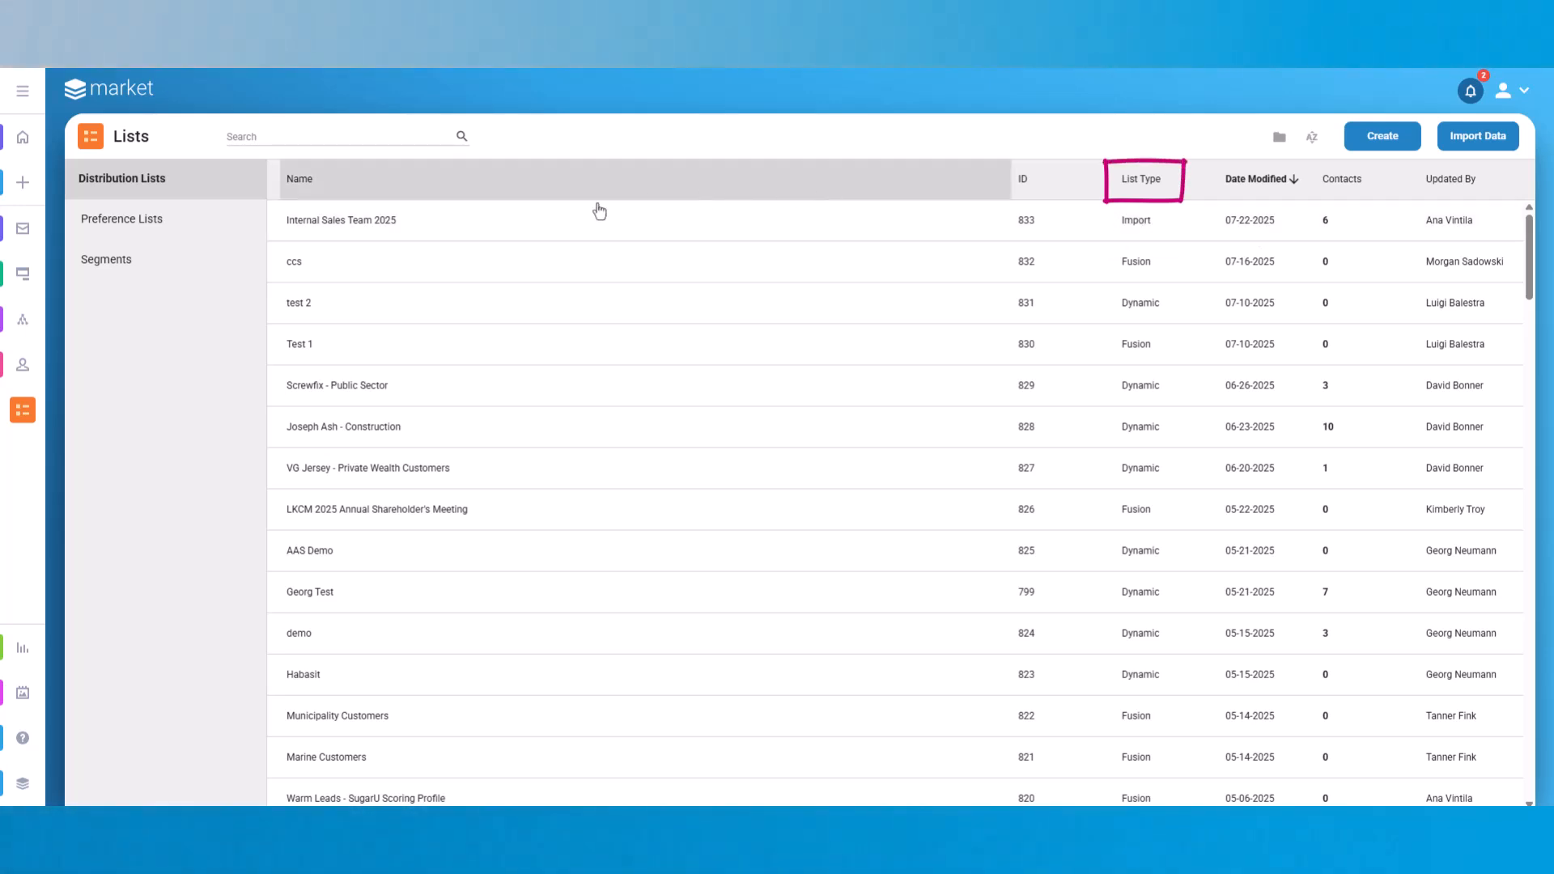
click(389, 220)
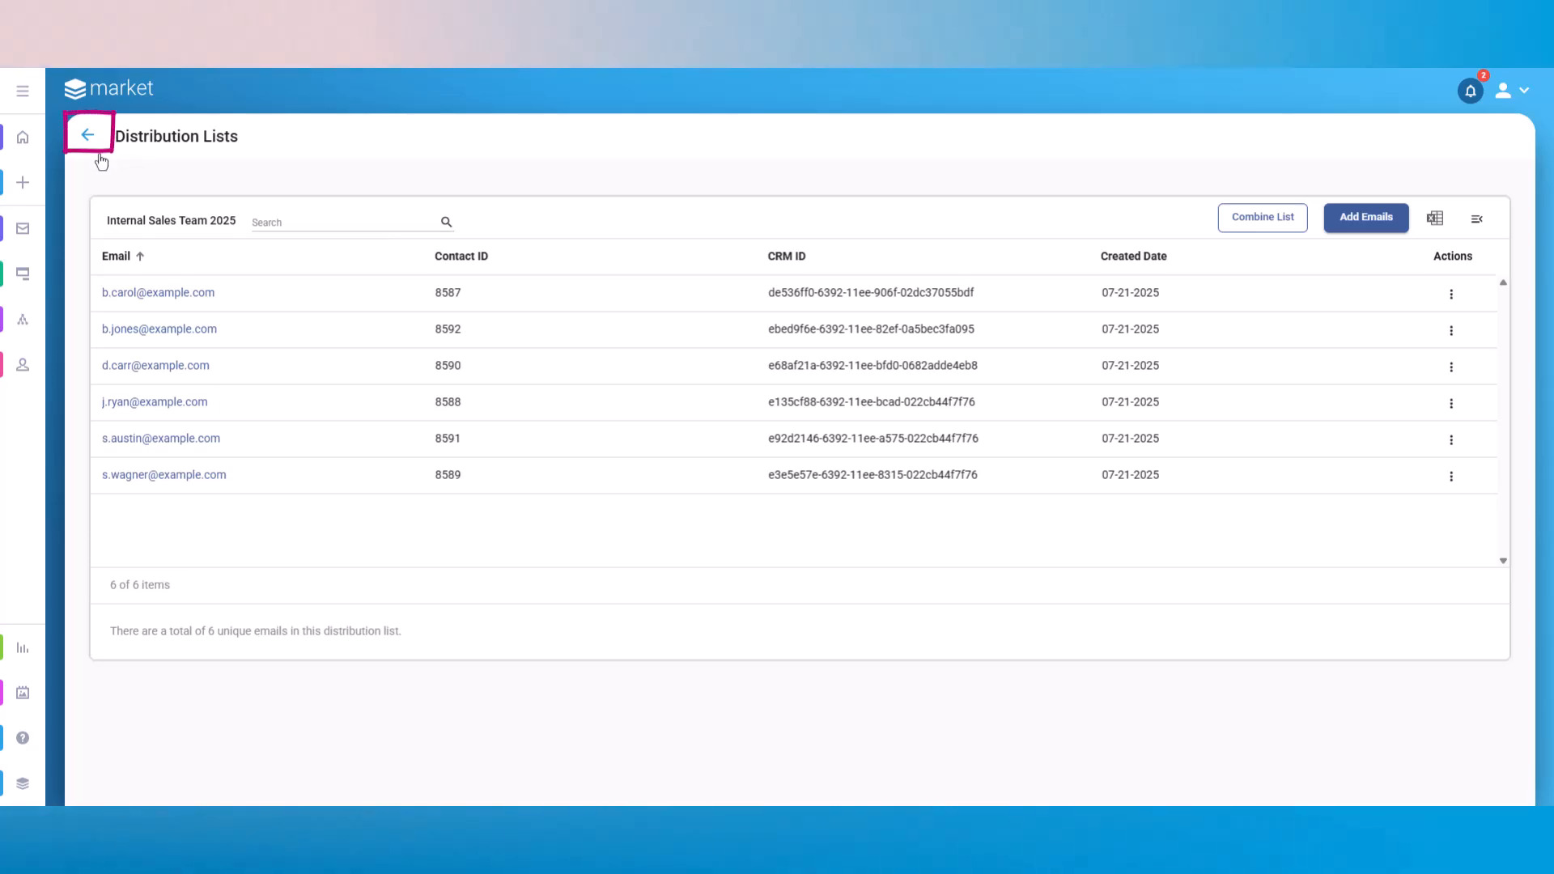
click(87, 134)
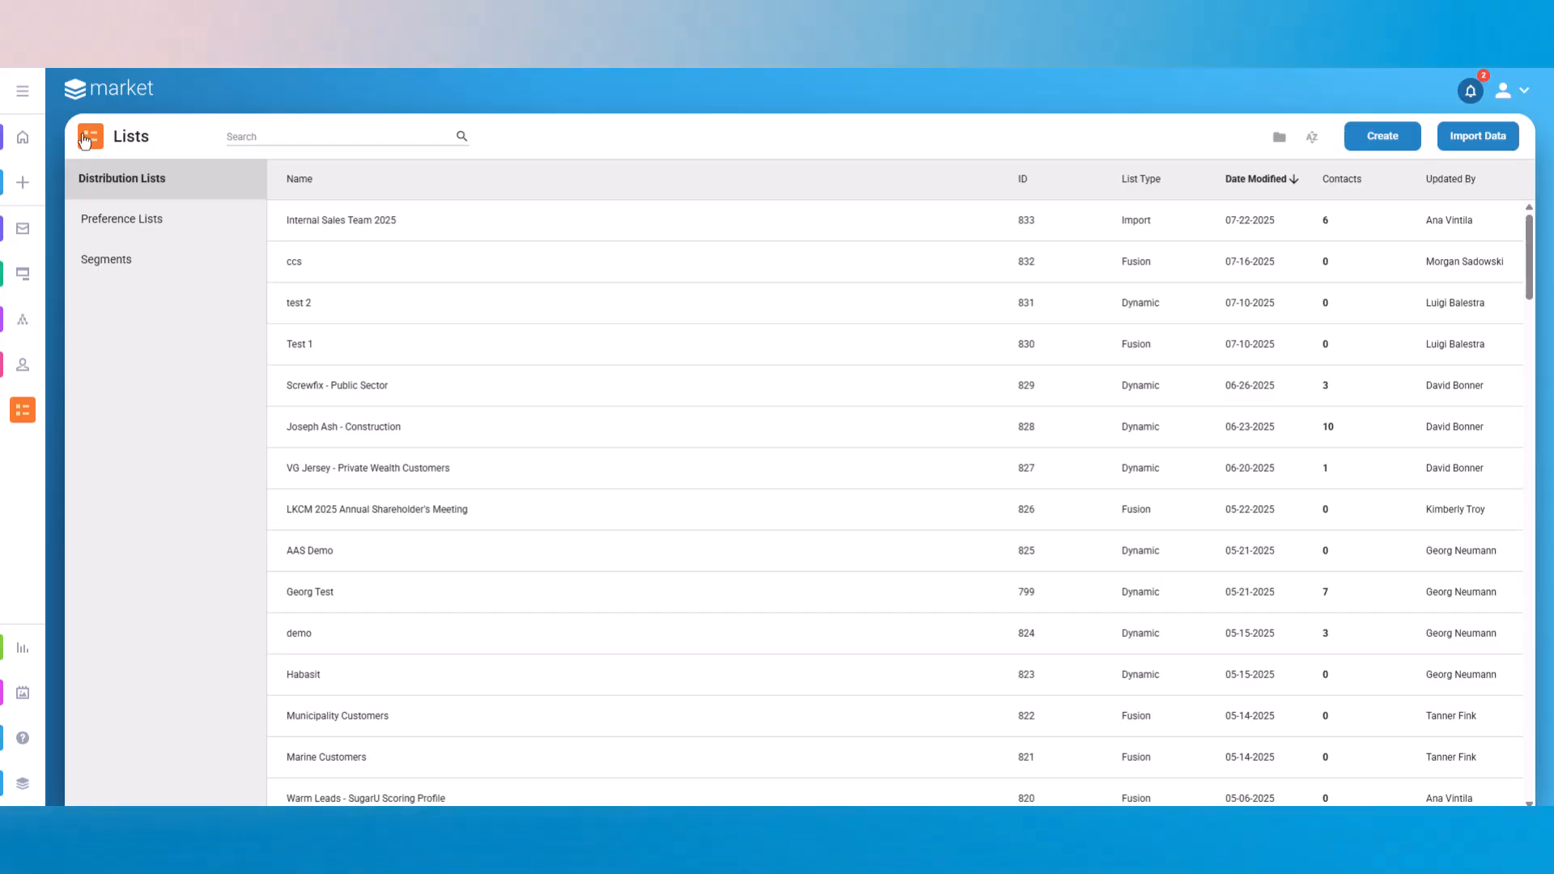